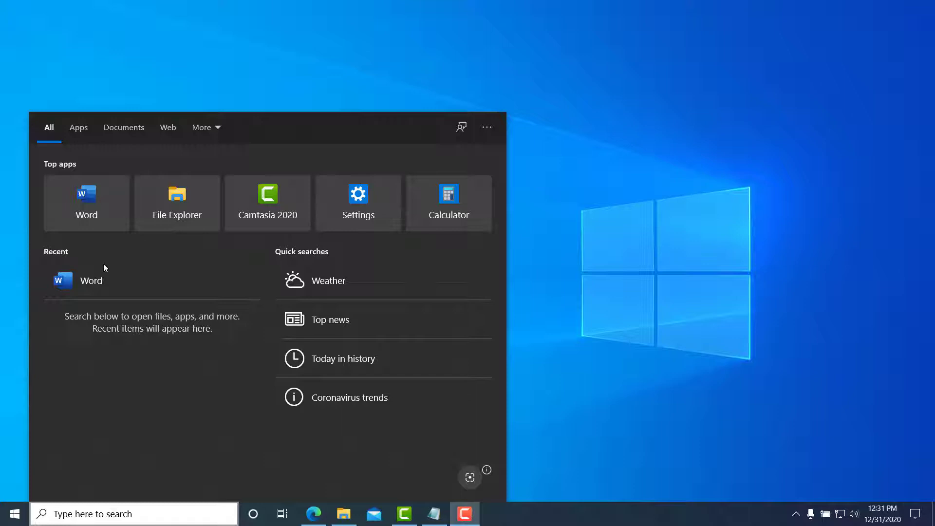
Step: Launch Word by searching for 'word' from the taskbar search box
{"action": "left_click", "coordinate": [106, 510]}
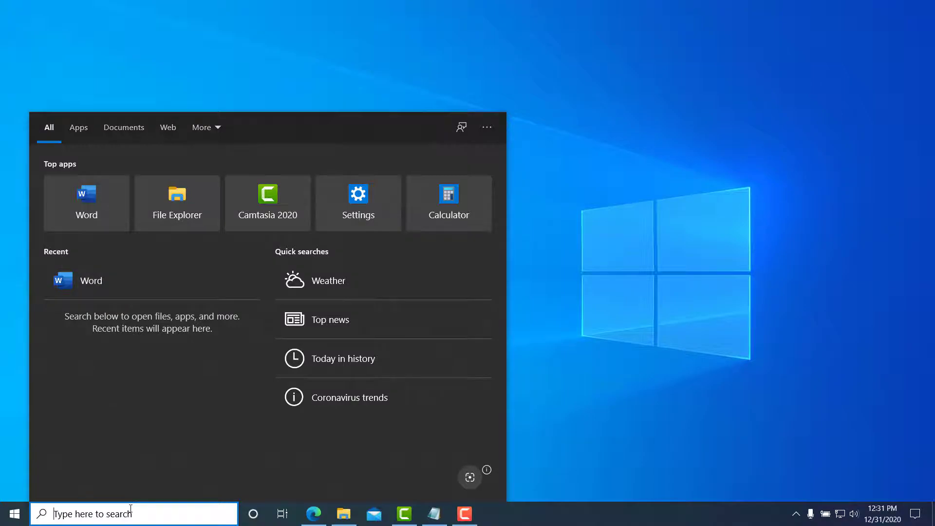
{"action": "type", "text": "word"}
{"action": "key", "text": "Return"}
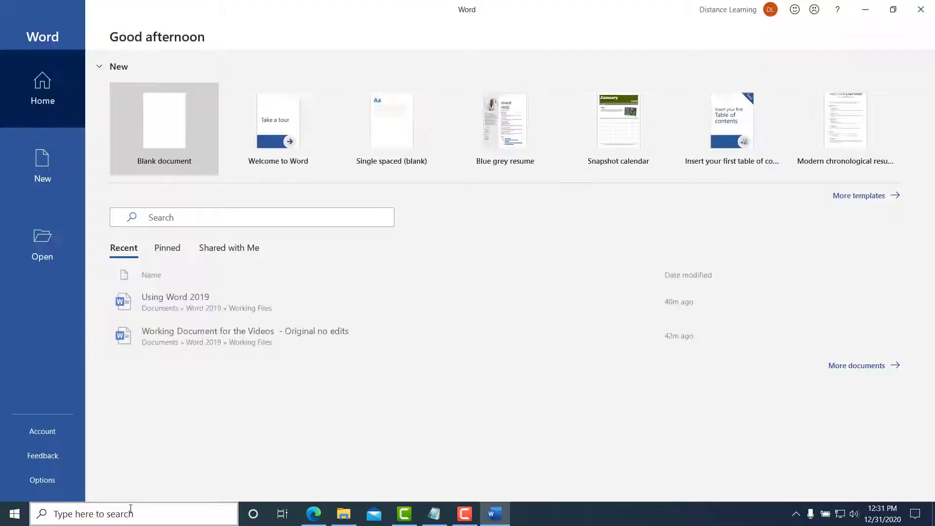
Step: In a blank document, paste the heading Using Office 365 and intro sentences, adding 'In this tutorial we are going to cover:'
{"action": "left_click", "coordinate": [178, 127]}
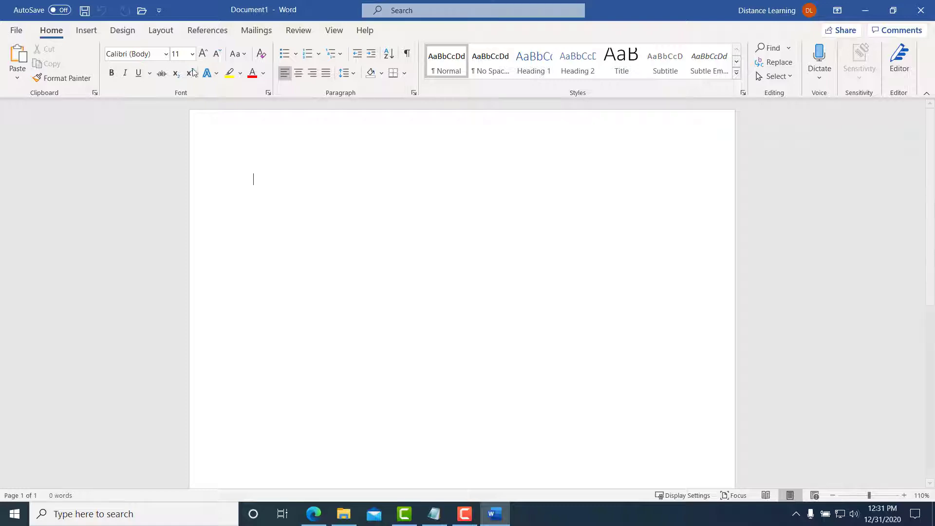
{"action": "scroll", "coordinate": [85, 33], "scroll_direction": "down", "scroll_amount": 1}
{"action": "scroll", "coordinate": [85, 33], "scroll_direction": "up", "scroll_amount": 1}
{"action": "left_click", "coordinate": [84, 33]}
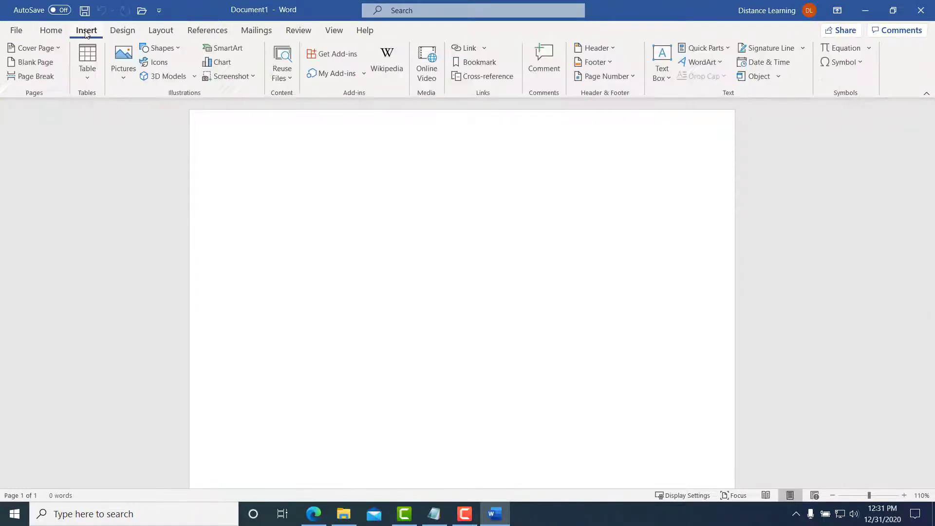
{"action": "left_click", "coordinate": [64, 34]}
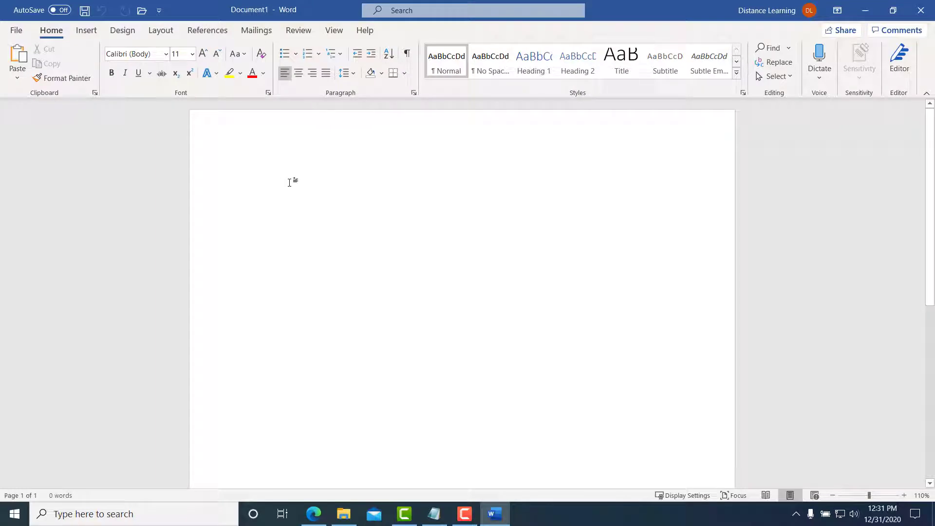
{"action": "type", "text": "Using Office 365"}
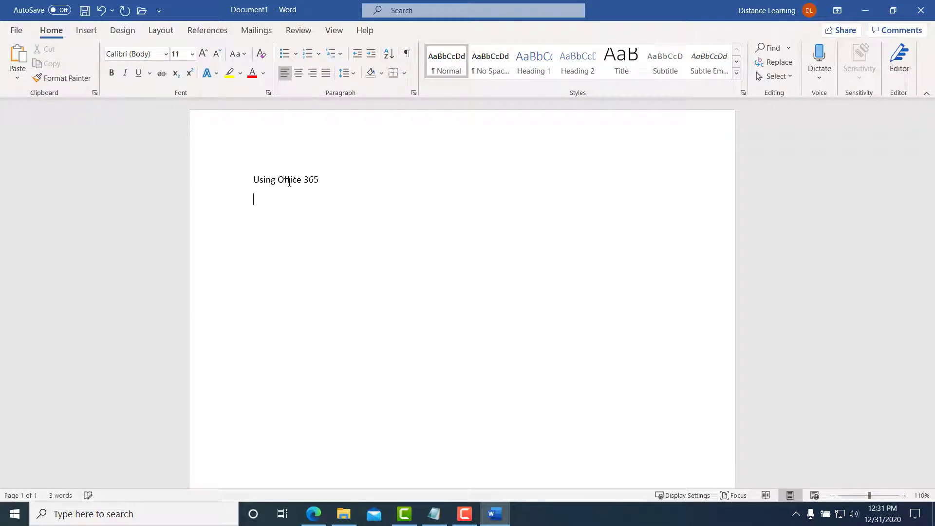
{"action": "type", "text": "This is a test document on using Word. In this tutorial we are going to learn about the following areas."}
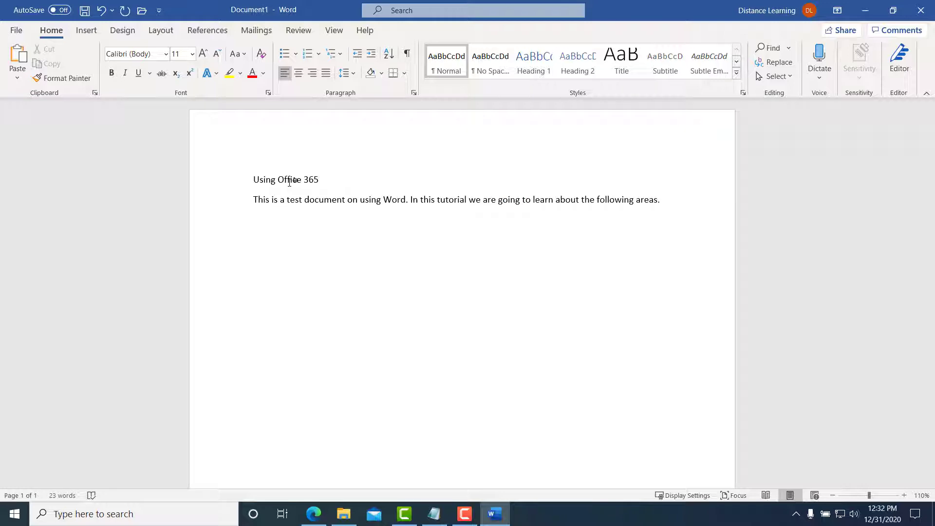
{"action": "type", "text": "The tutorial is designed for those who want to be proficient in the workplace, interviewing for a position or for students wanting to learn Word."}
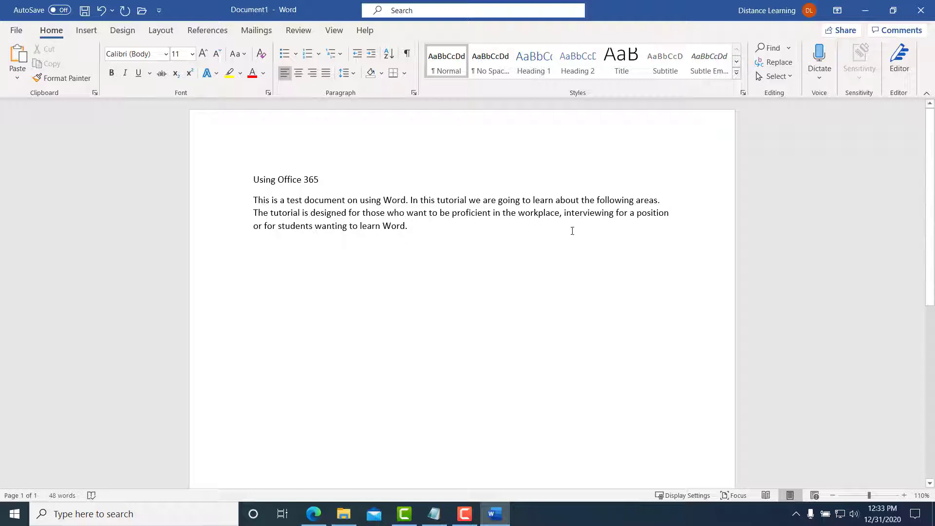
{"action": "left_click", "coordinate": [454, 224]}
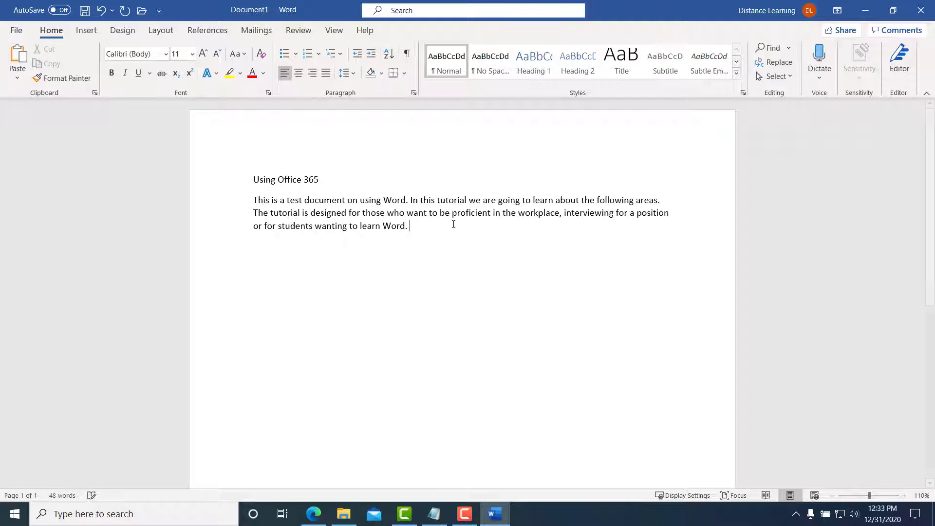
{"action": "type", "text": "In this tutorial we are going to cover:"}
{"action": "key", "text": "Return"}
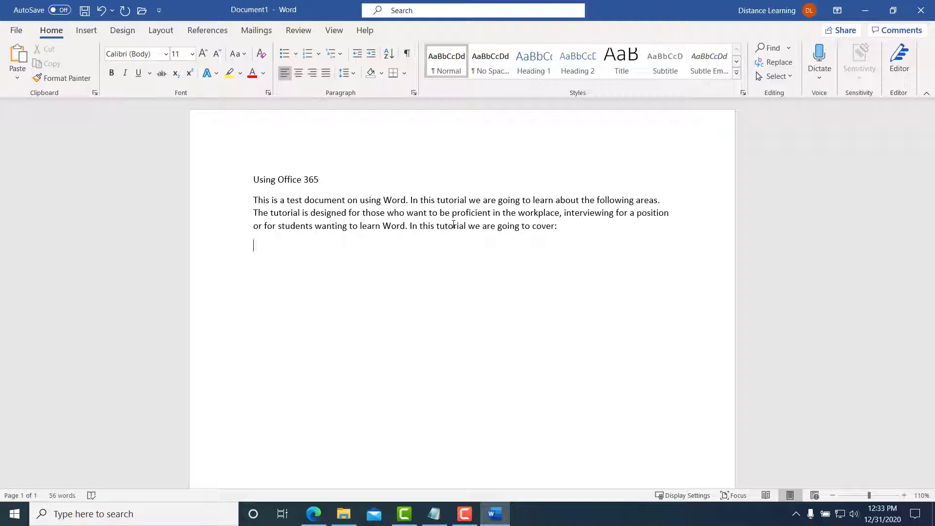
Step: Type the five topic lines, from 'Creating and formatting documents' to 'Performing mail merges.', and the closing paragraph
{"action": "type", "text": "Creating and formatting documents"}
{"action": "key", "text": "Return"}
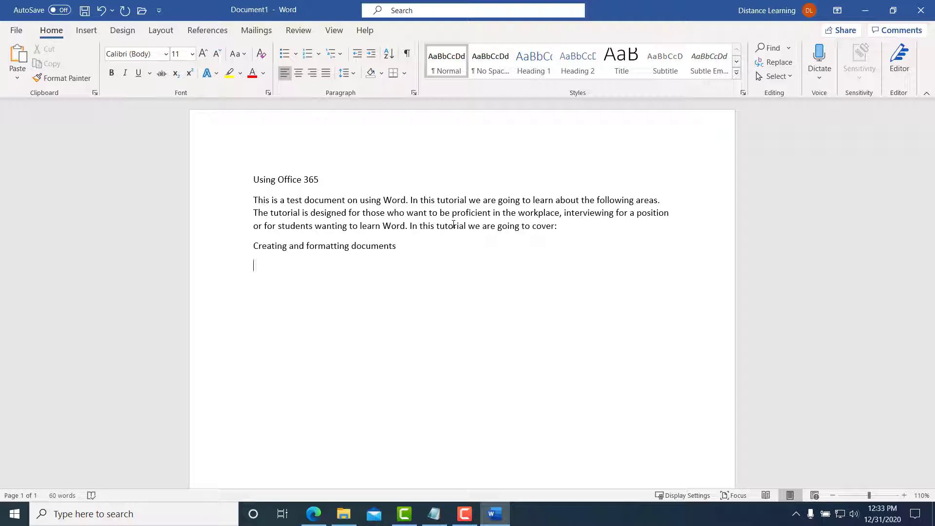
{"action": "type", "text": "Applying styles to a document and creating the table of contents"}
{"action": "key", "text": "Return"}
{"action": "type", "text": "Inserting images, SmartArt and videos in a document"}
{"action": "key", "text": "Return"}
{"action": "type", "text": "Using advanced features"}
{"action": "key", "text": "Return"}
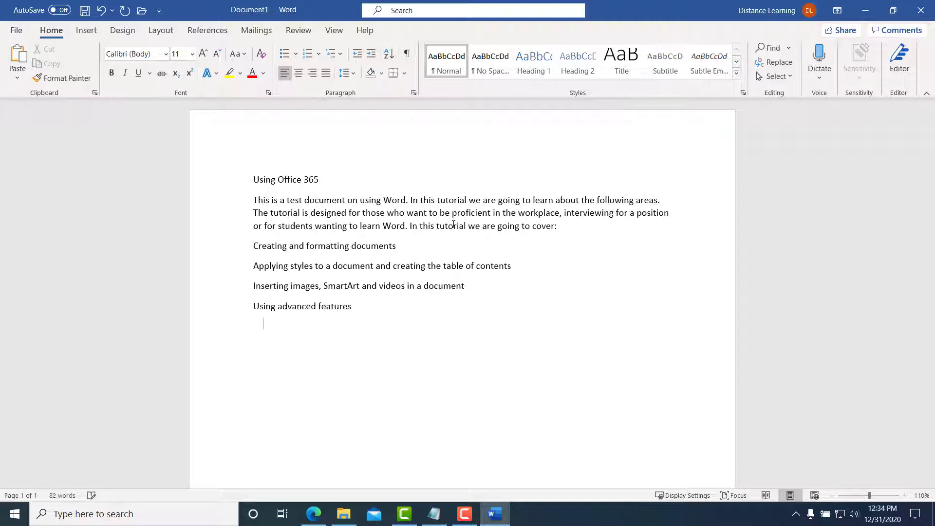
{"action": "type", "text": "Performing mail merges."}
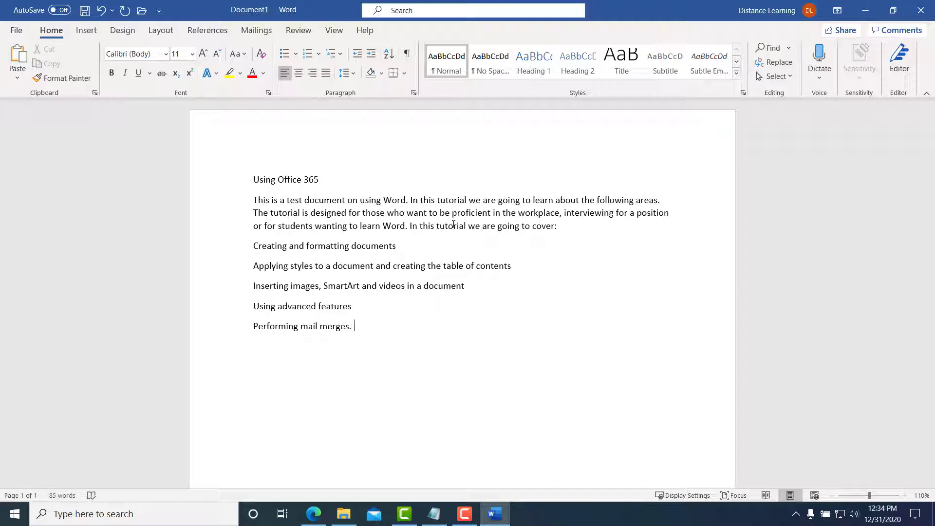
{"action": "key", "text": "Return"}
{"action": "type", "text": "And a lot more. So stay tuned. "}
{"action": "type", "text": "This is a concepts-based tutorial which means that the concepts you learn here you will be able to apply in other versions of Word. I will start with the very basics and then move to more advanced features."}
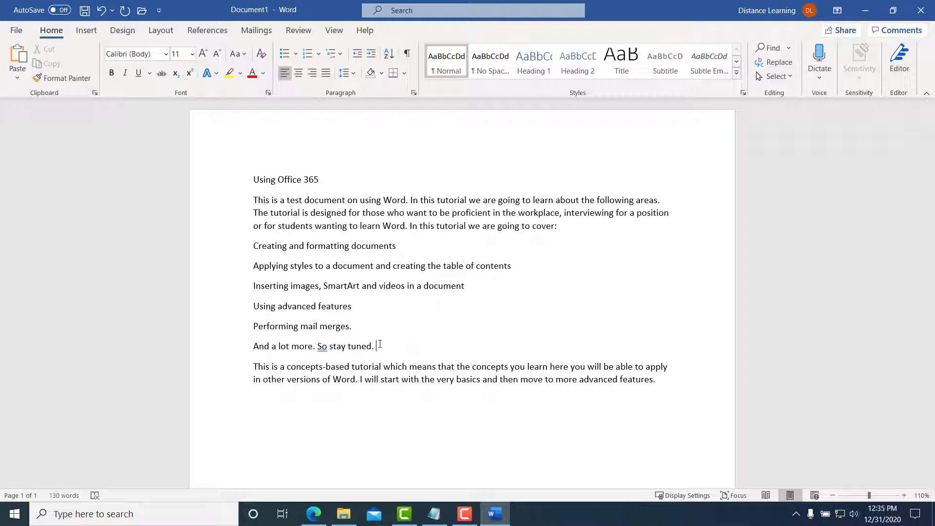
Step: Make the Using Office 365 heading bold Abadi at 20 points
{"action": "left_click", "coordinate": [375, 347]}
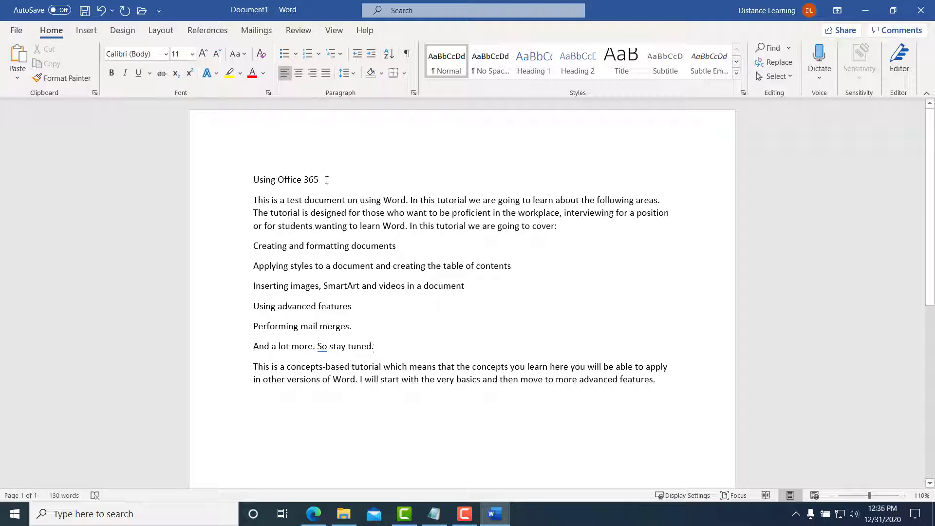
{"action": "triple_click", "coordinate": [298, 180]}
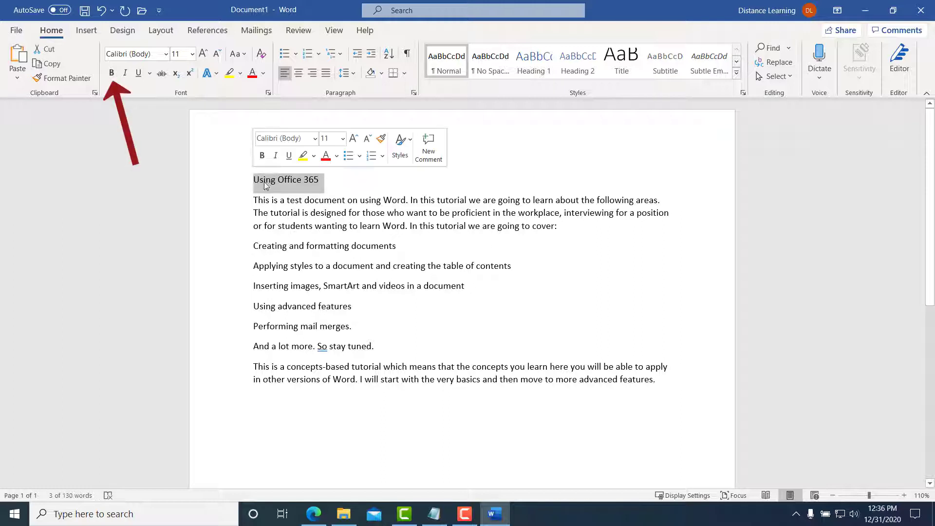
{"action": "key", "text": "ctrl+b"}
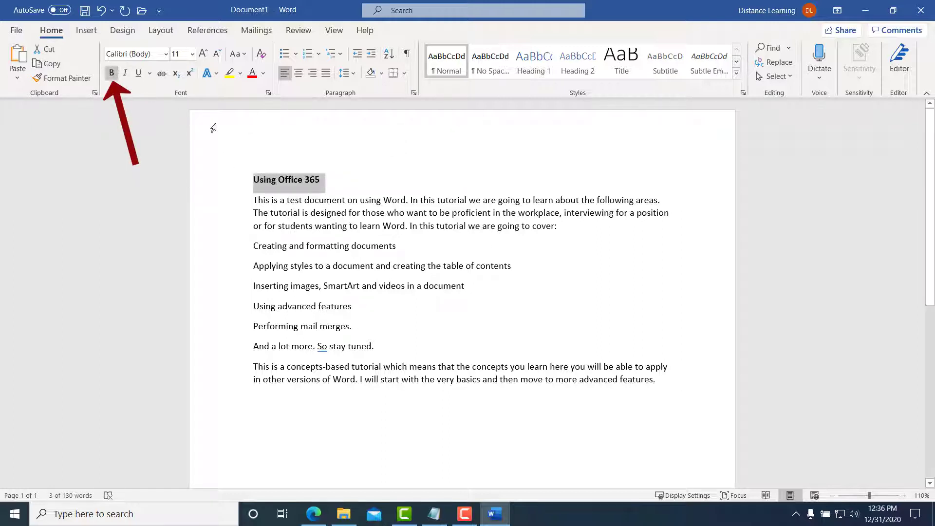
{"action": "left_click", "coordinate": [166, 54]}
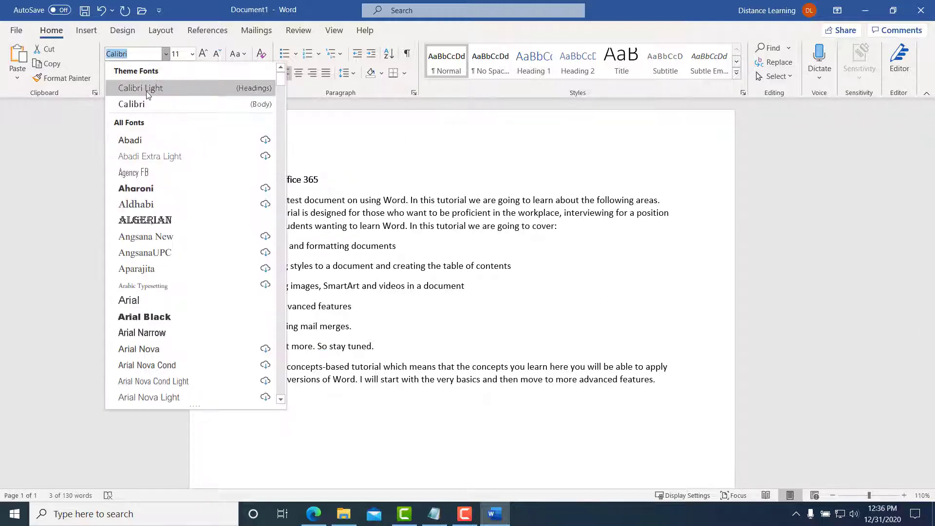
{"action": "left_click", "coordinate": [139, 141]}
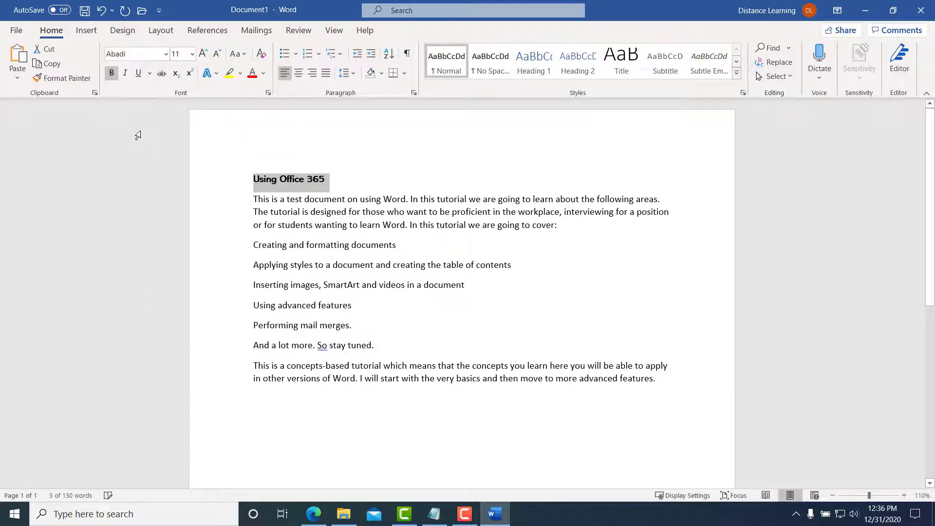
{"action": "left_click", "coordinate": [192, 58]}
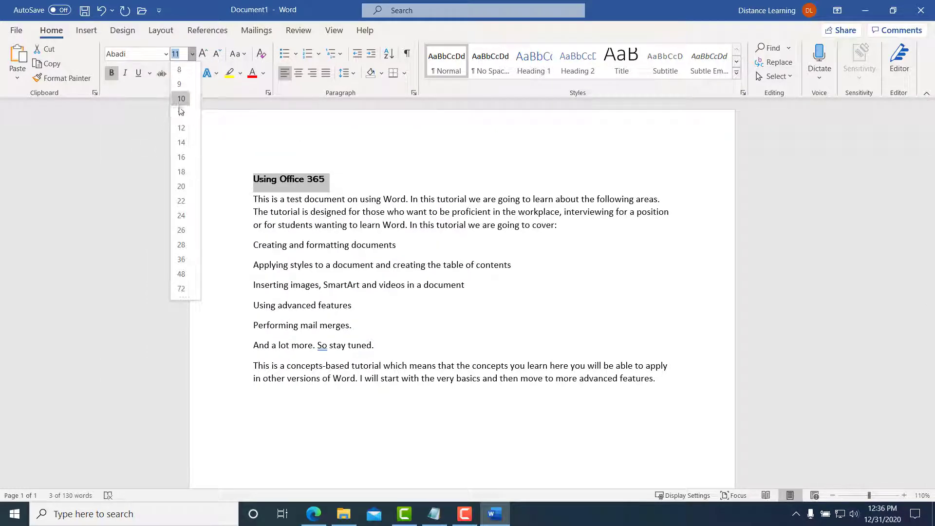
{"action": "left_click", "coordinate": [182, 156]}
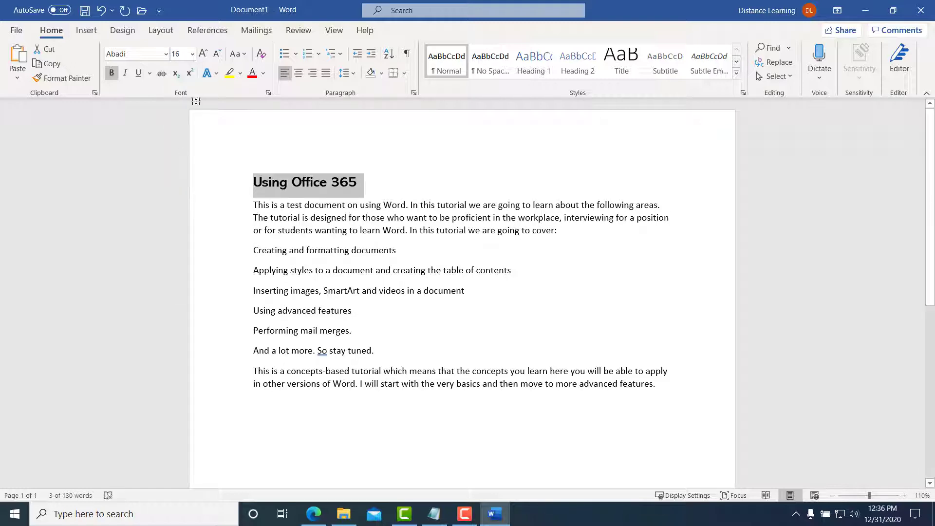
{"action": "left_click", "coordinate": [204, 54]}
{"action": "left_click", "coordinate": [203, 54]}
{"action": "left_click", "coordinate": [204, 54]}
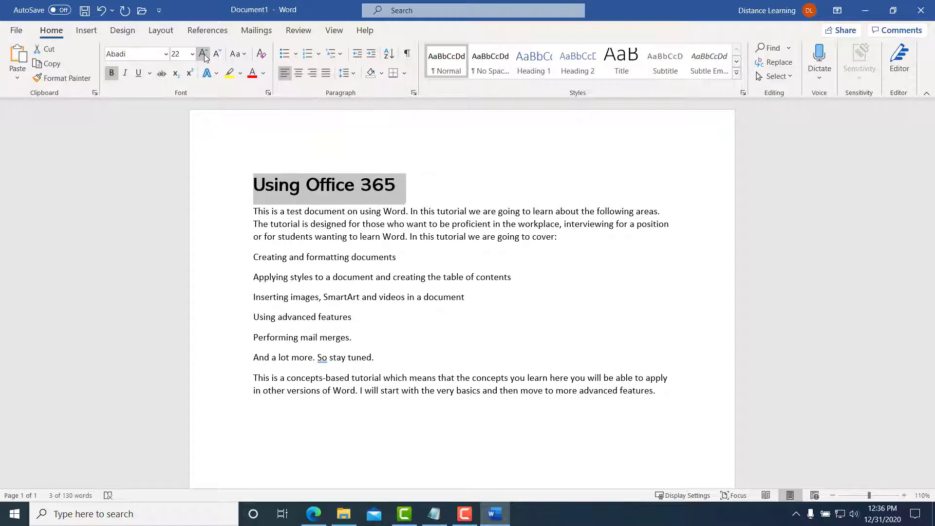
{"action": "left_click", "coordinate": [217, 56]}
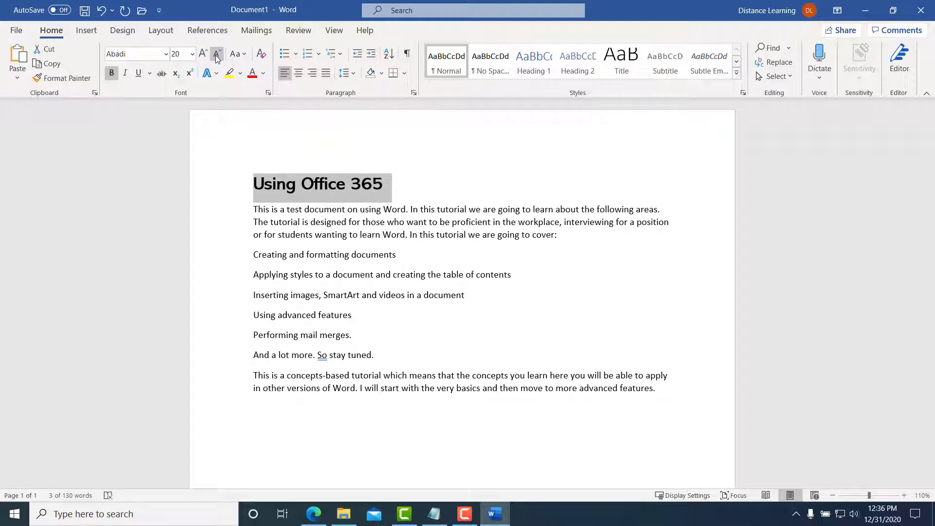
Step: Change the heading to all capitals, USING OFFICE 365, and colour it red
{"action": "left_click", "coordinate": [237, 55]}
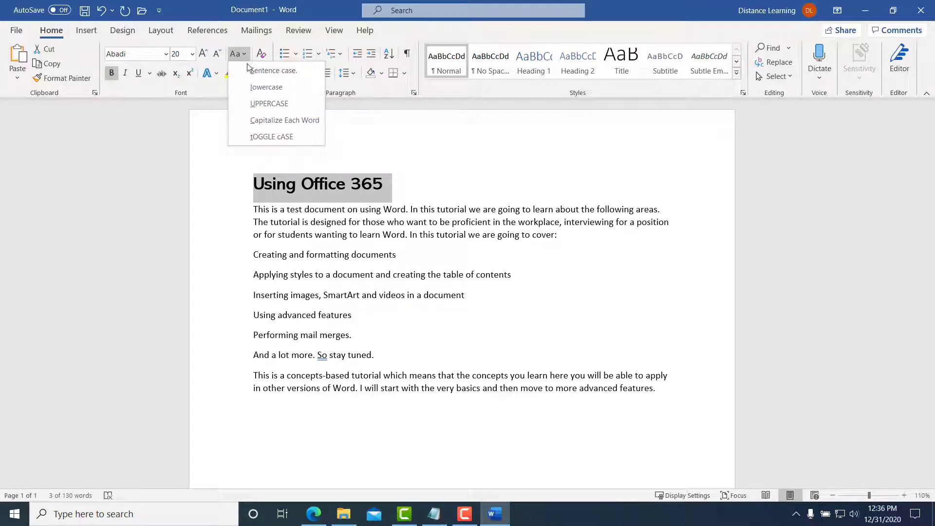
{"action": "left_click", "coordinate": [259, 106]}
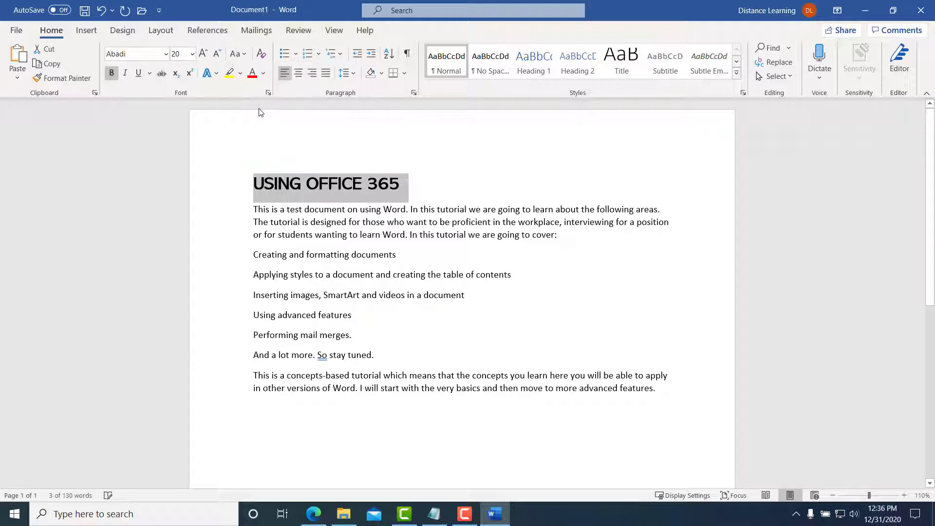
{"action": "left_click", "coordinate": [293, 210]}
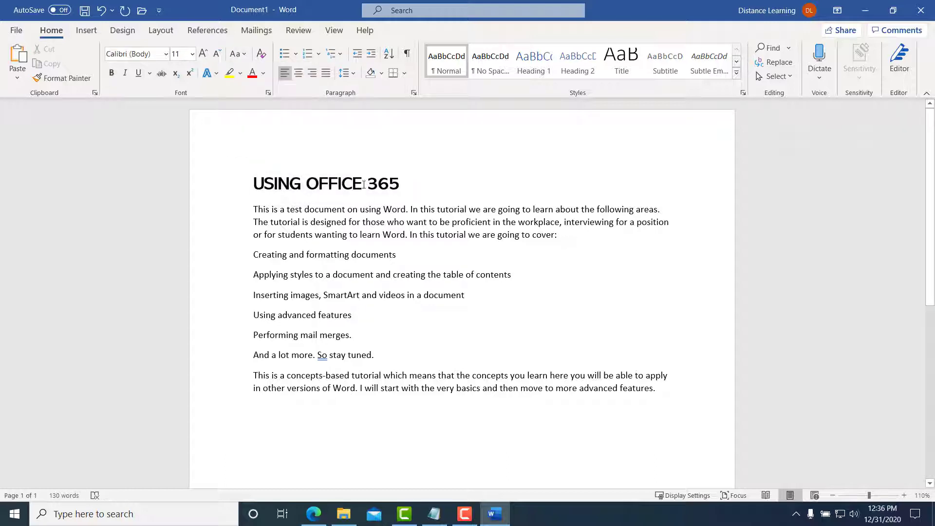
{"action": "left_click_drag", "start_coordinate": [364, 184], "coordinate": [267, 185]}
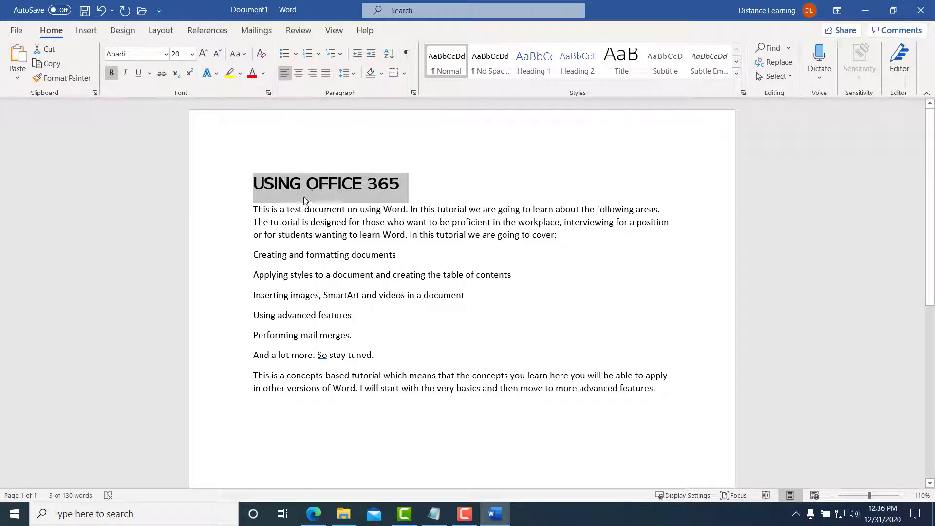
{"action": "left_click", "coordinate": [278, 229]}
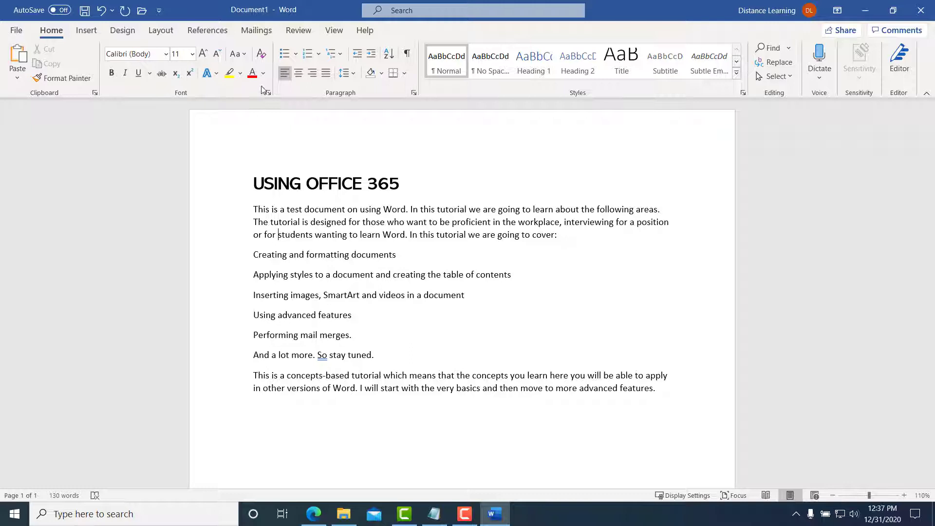
{"action": "left_click_drag", "start_coordinate": [253, 184], "coordinate": [423, 188]}
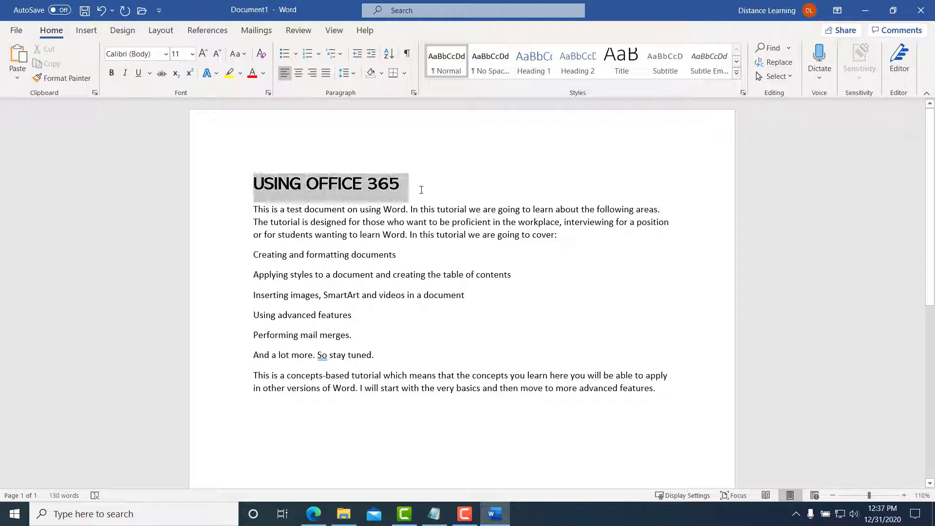
{"action": "left_click", "coordinate": [252, 74]}
{"action": "left_click", "coordinate": [311, 215]}
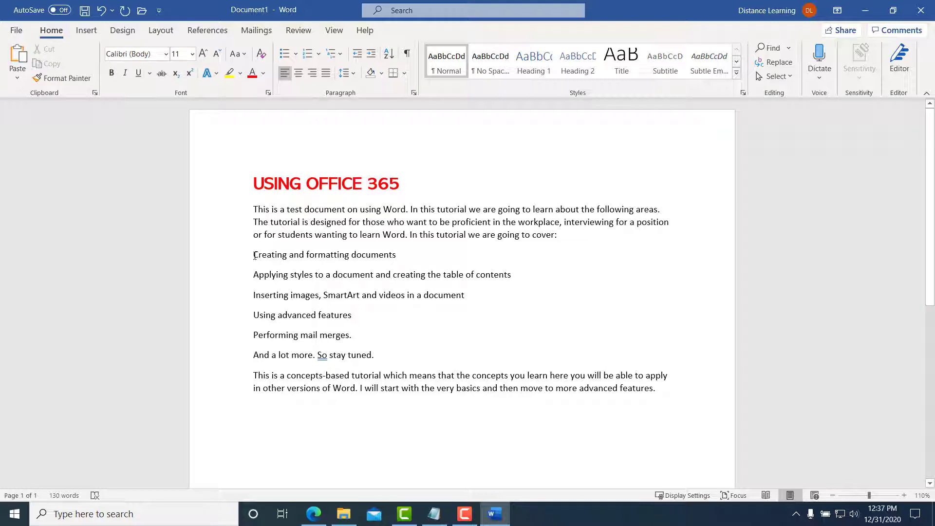
Step: Bullet the six topic lines, try the multicolour bullet style, then number them 1–6
{"action": "left_click_drag", "start_coordinate": [254, 255], "coordinate": [311, 356]}
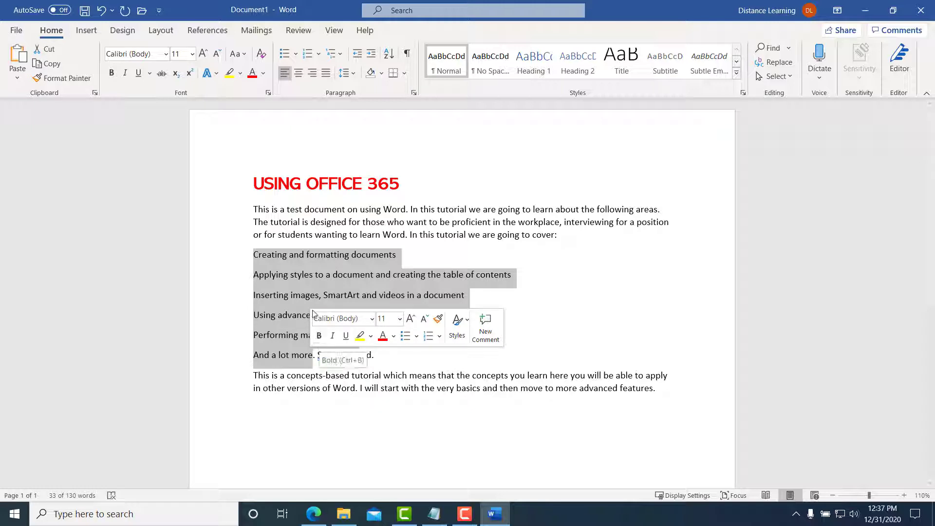
{"action": "left_click", "coordinate": [285, 53]}
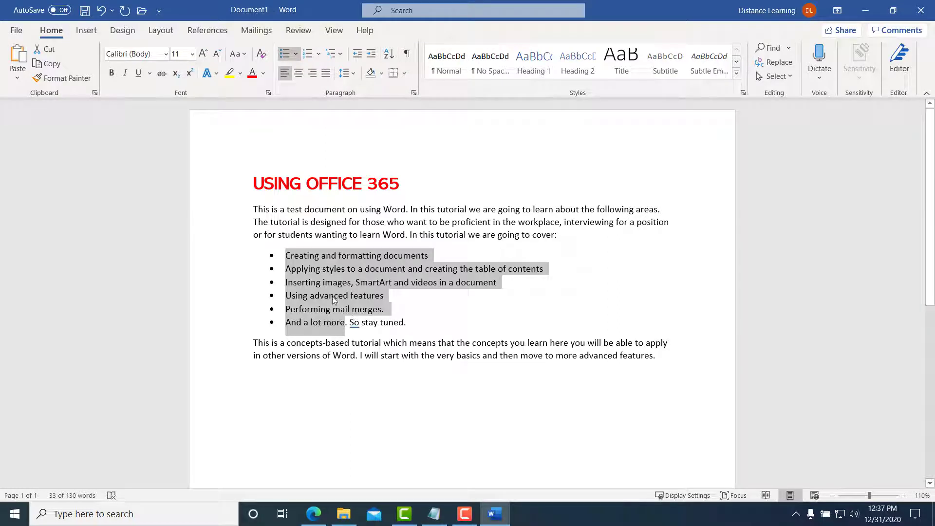
{"action": "left_click", "coordinate": [296, 55]}
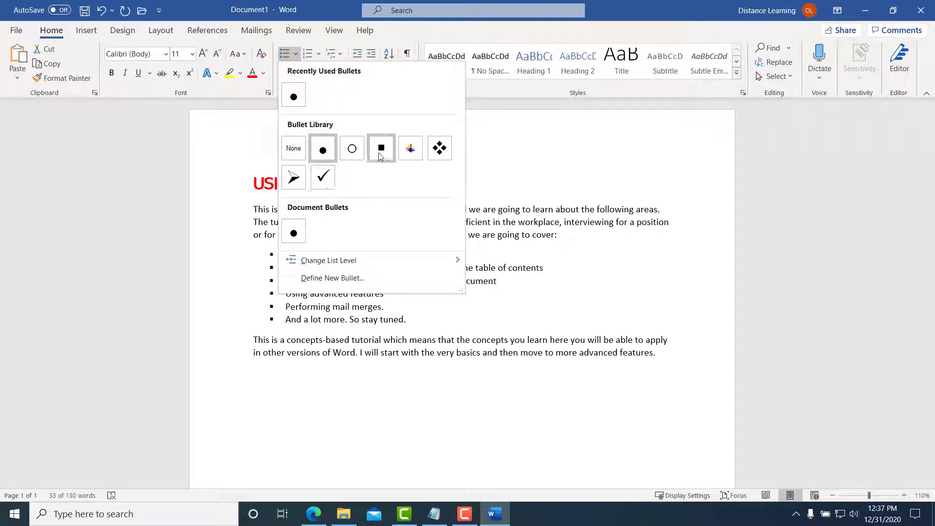
{"action": "left_click", "coordinate": [410, 151]}
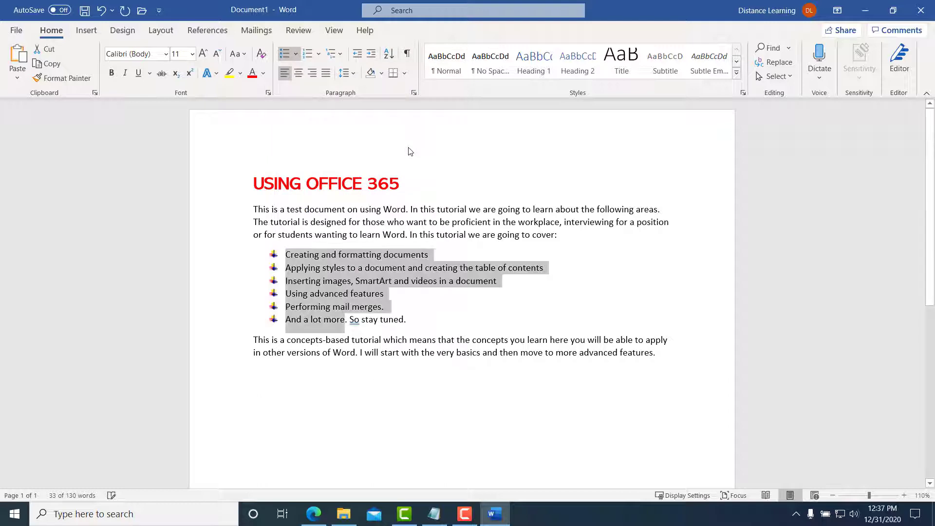
{"action": "left_click", "coordinate": [311, 55]}
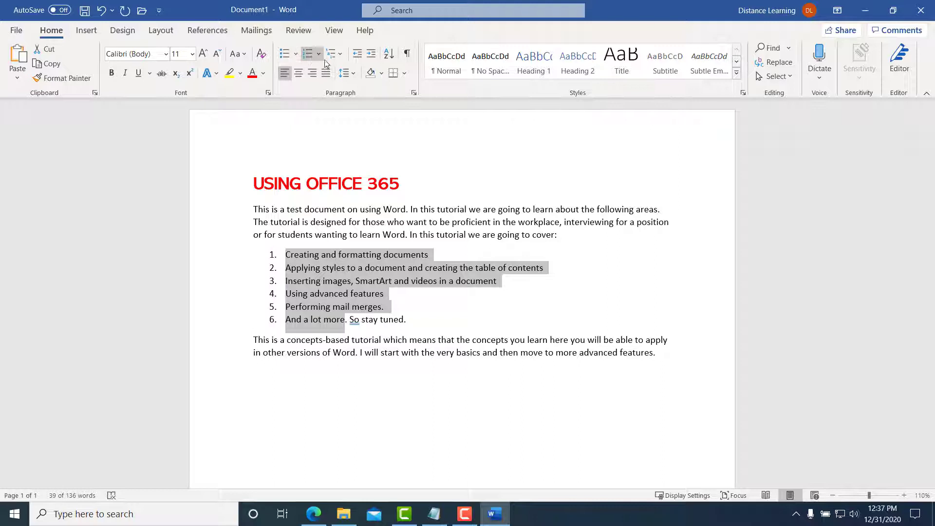
{"action": "left_click", "coordinate": [342, 55]}
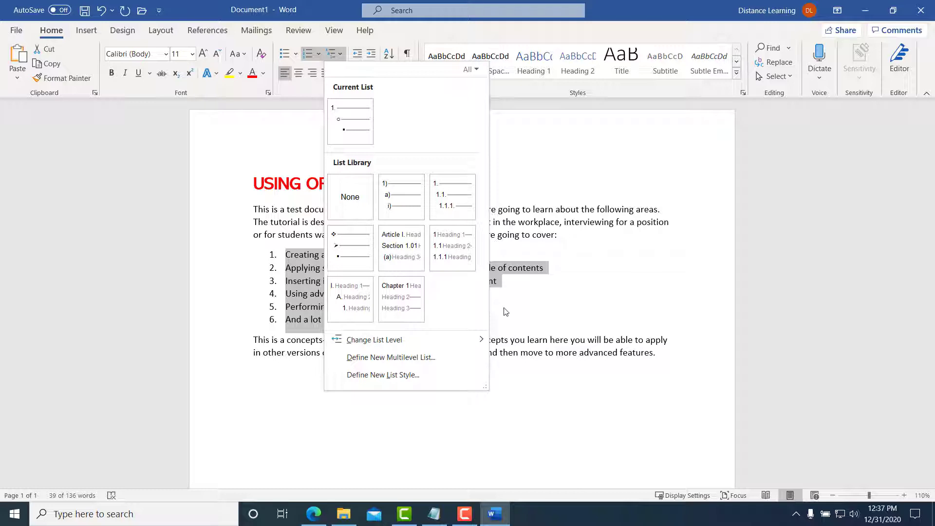
{"action": "mouse_move", "coordinate": [408, 202]}
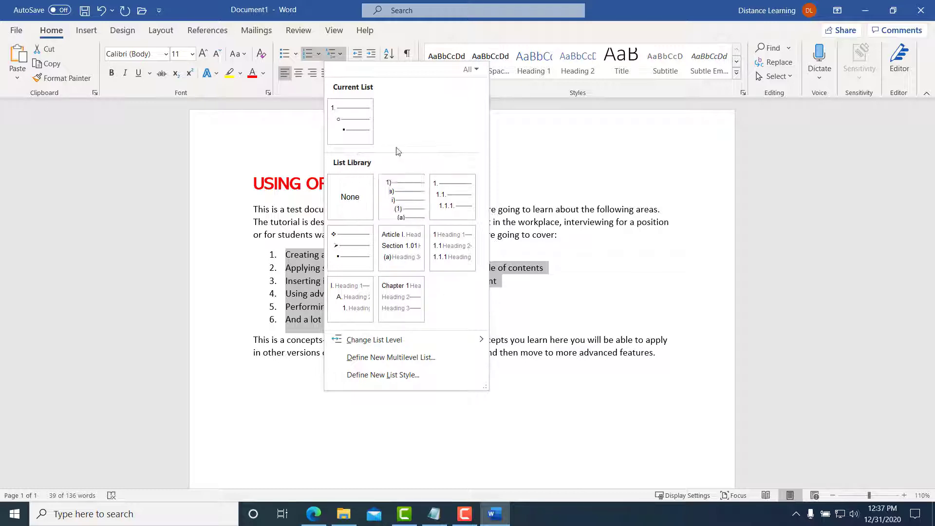
{"action": "left_click", "coordinate": [267, 224]}
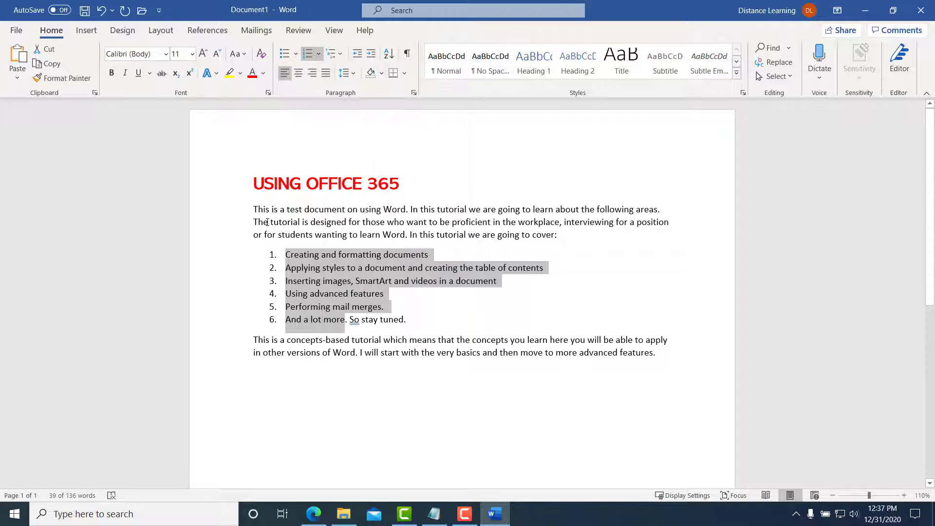
{"action": "left_click", "coordinate": [297, 220]}
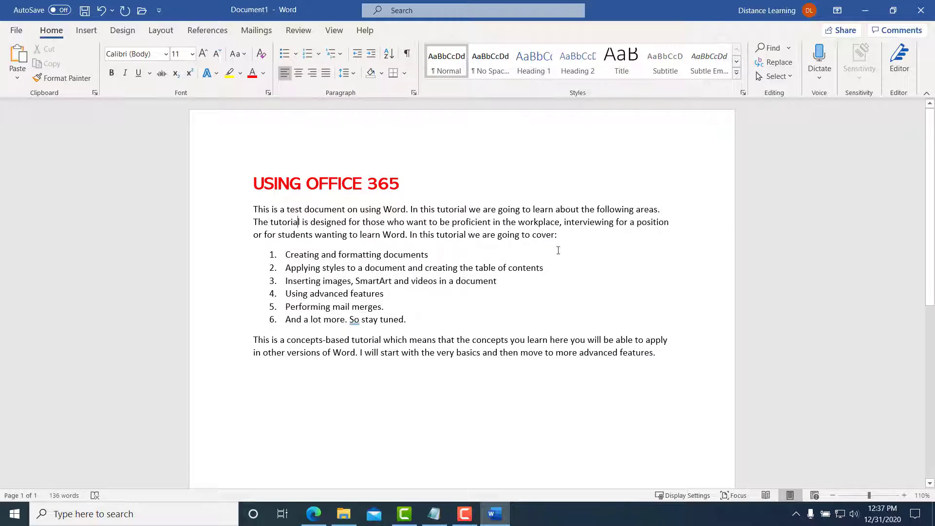
{"action": "left_click_drag", "start_coordinate": [563, 238], "coordinate": [236, 210]}
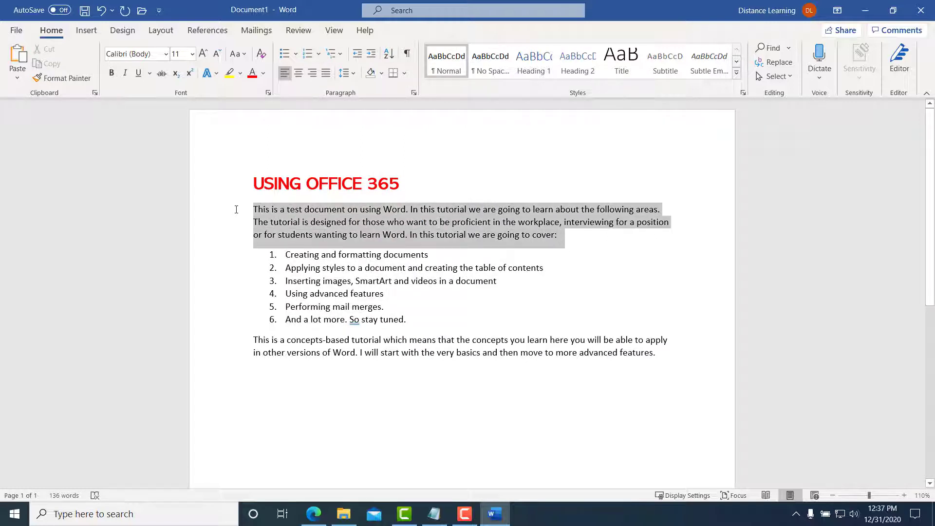
{"action": "left_click", "coordinate": [297, 72]}
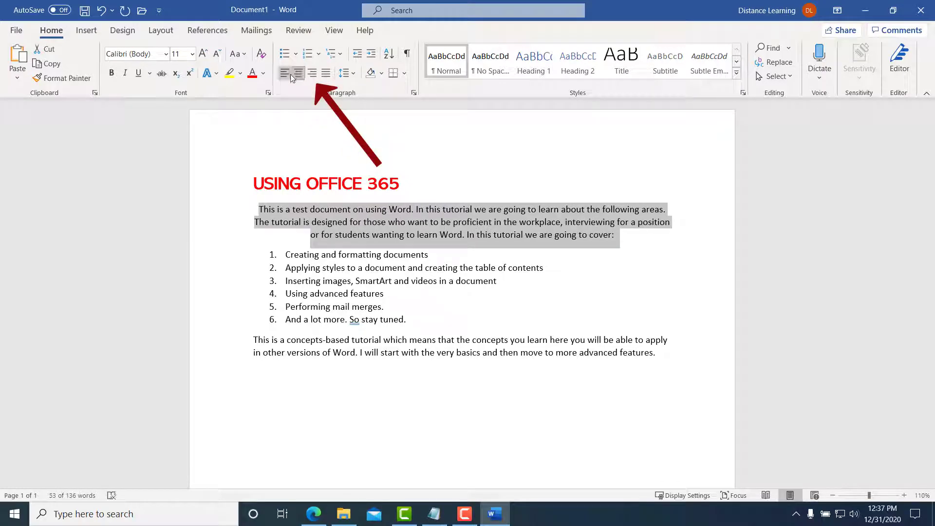
{"action": "left_click", "coordinate": [311, 73]}
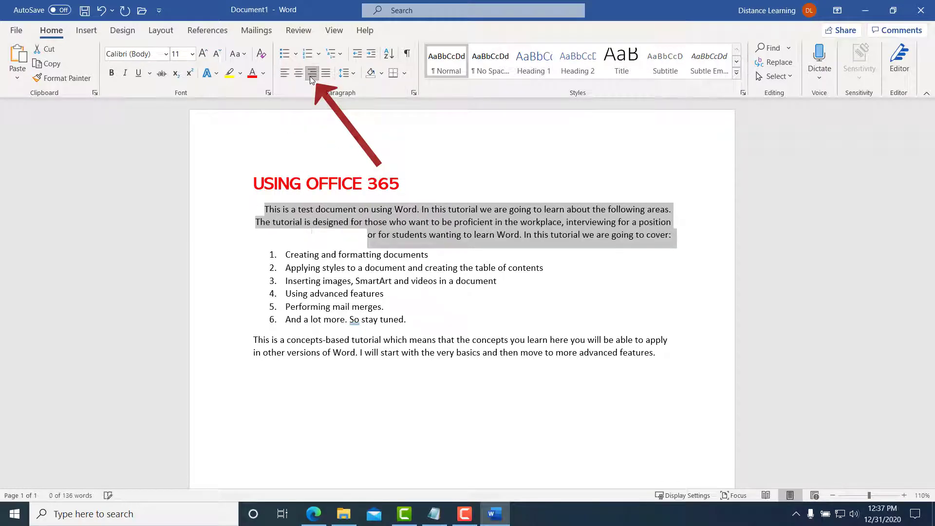
{"action": "left_click", "coordinate": [285, 74]}
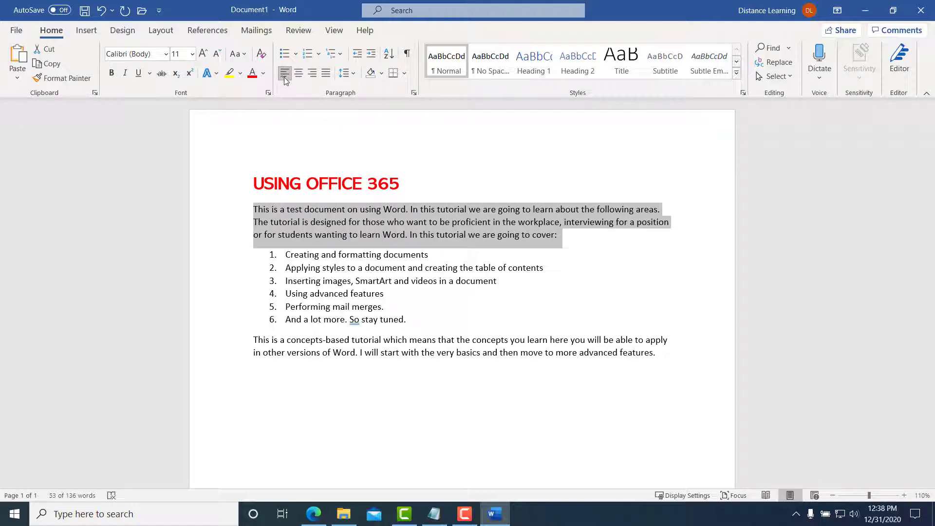
{"action": "left_click", "coordinate": [367, 213]}
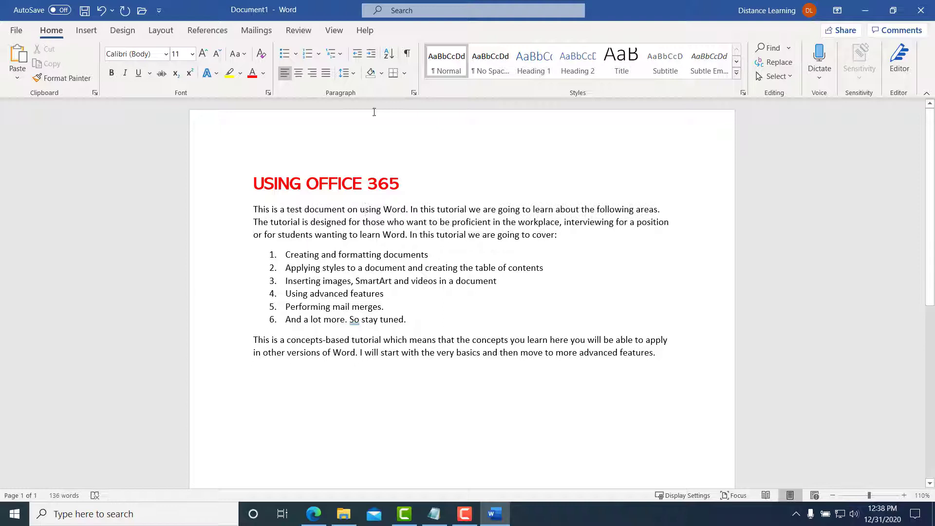
{"action": "left_click_drag", "start_coordinate": [253, 208], "coordinate": [297, 361]}
{"action": "left_click_drag", "start_coordinate": [391, 383], "coordinate": [711, 449]}
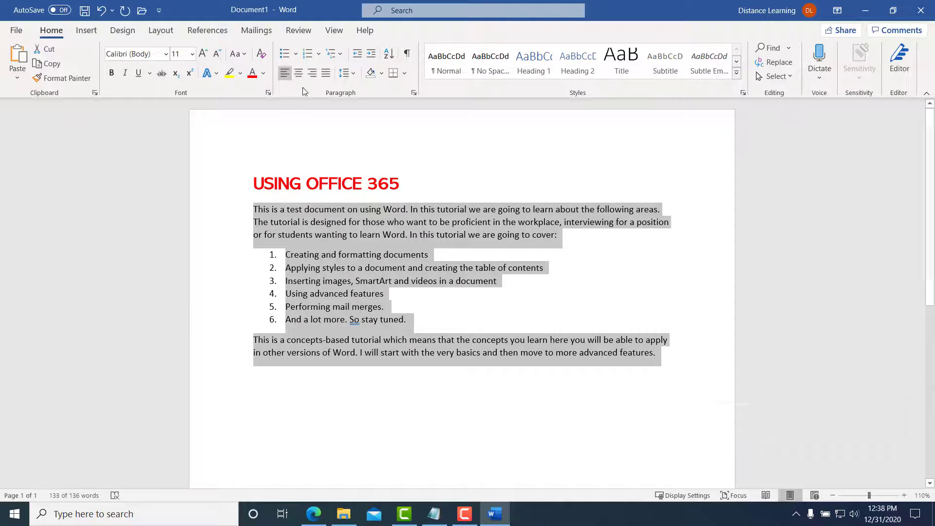
Step: Apply 2.0 line spacing to the selected body text
{"action": "left_click", "coordinate": [356, 74]}
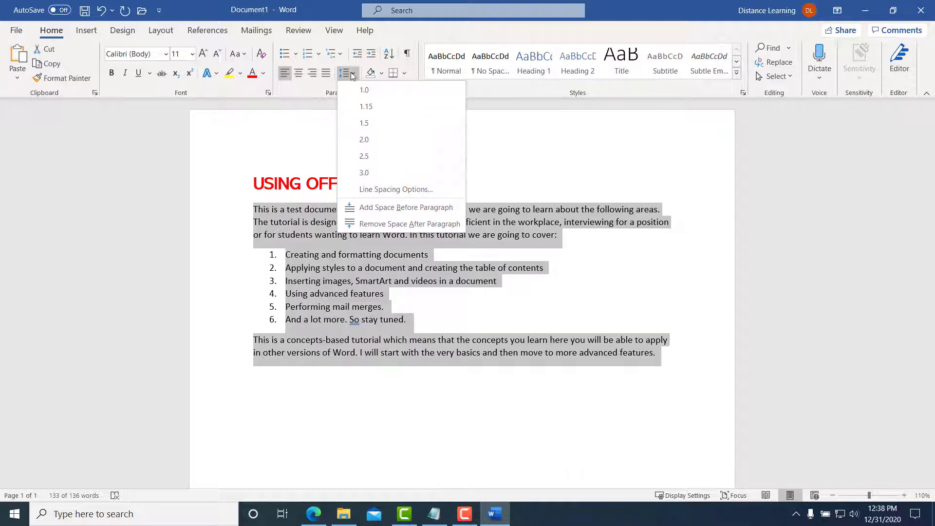
{"action": "left_click", "coordinate": [370, 140]}
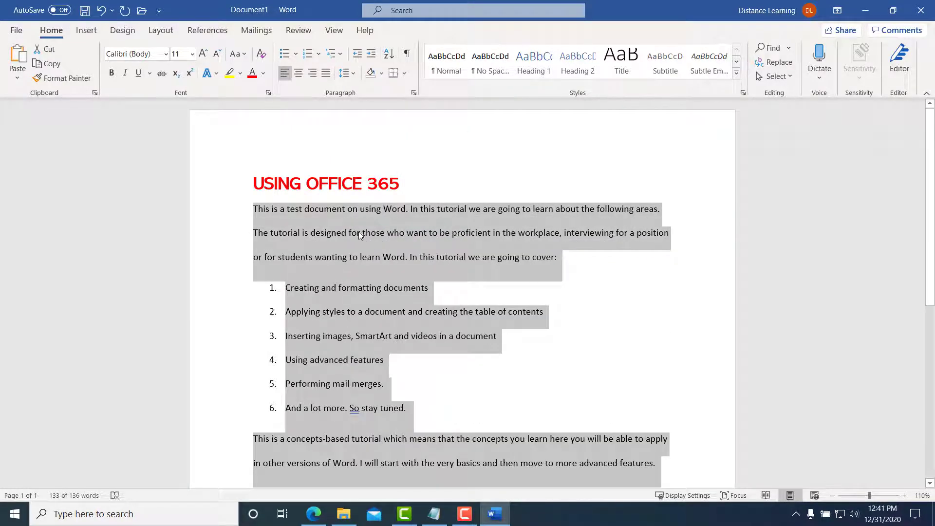
{"action": "left_click", "coordinate": [359, 233]}
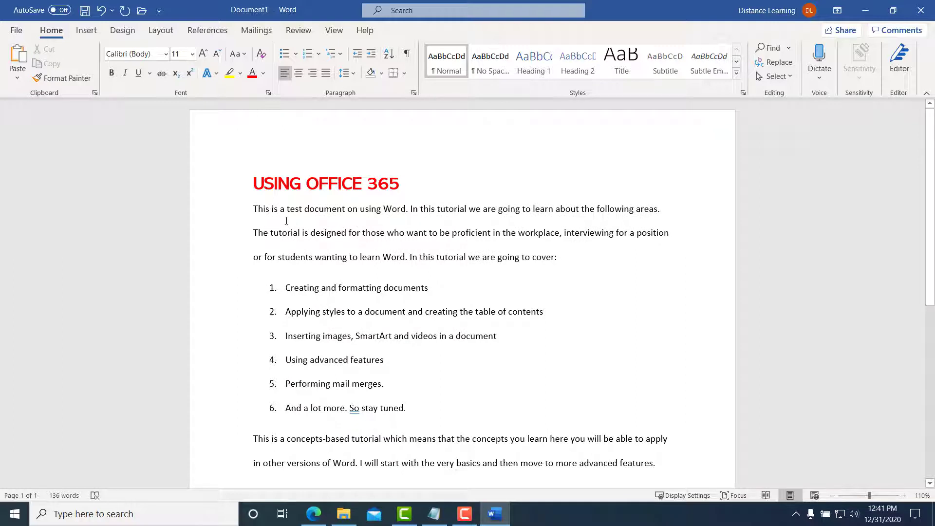
Step: Undo the 2.0 line spacing so the body text is single-spaced again
{"action": "left_click", "coordinate": [102, 16]}
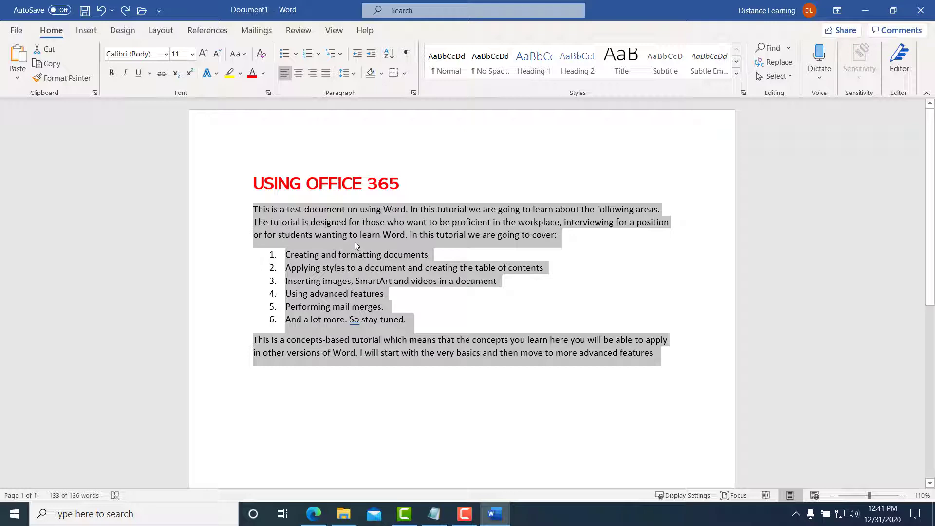
{"action": "left_click", "coordinate": [381, 235]}
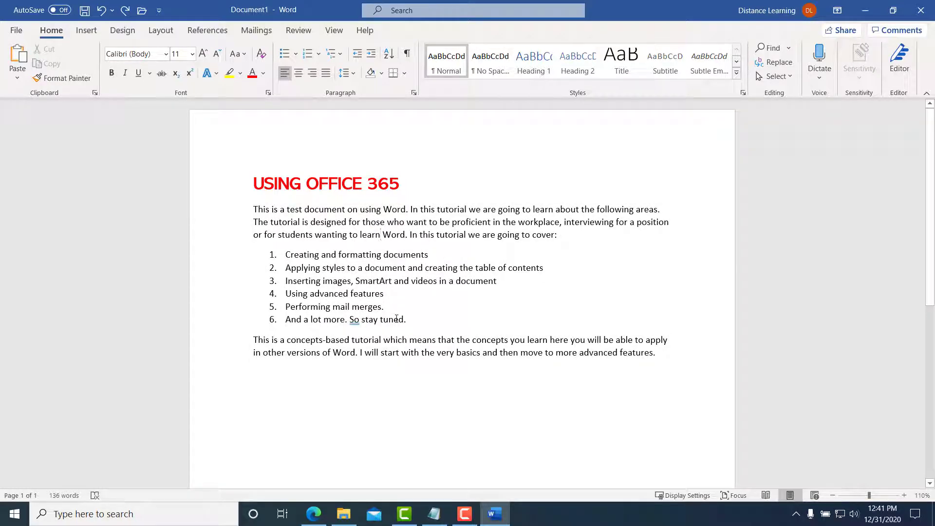
{"action": "left_click", "coordinate": [404, 272]}
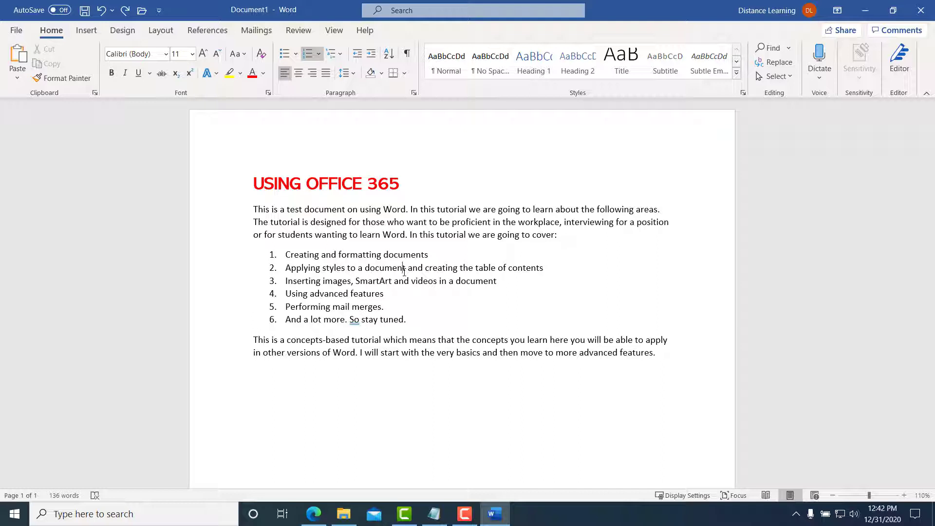
{"action": "left_click", "coordinate": [407, 235]}
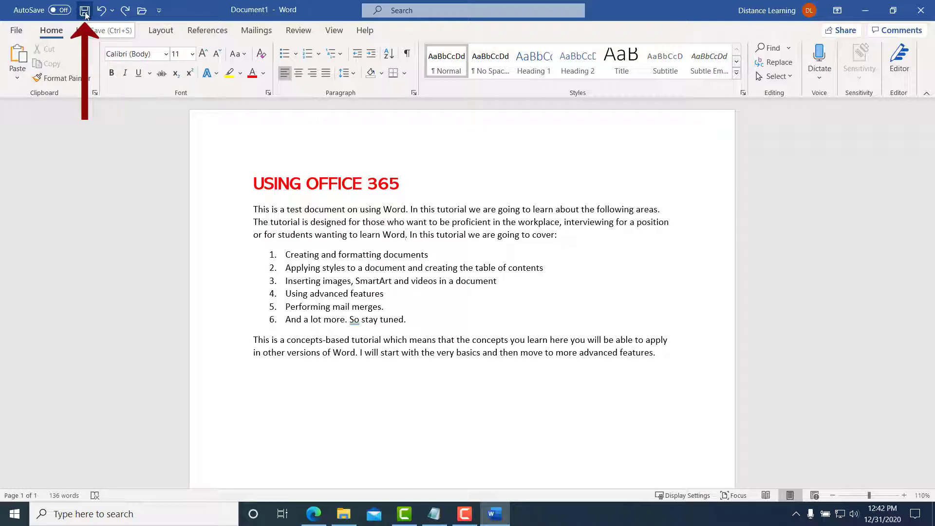
{"action": "left_click", "coordinate": [16, 31]}
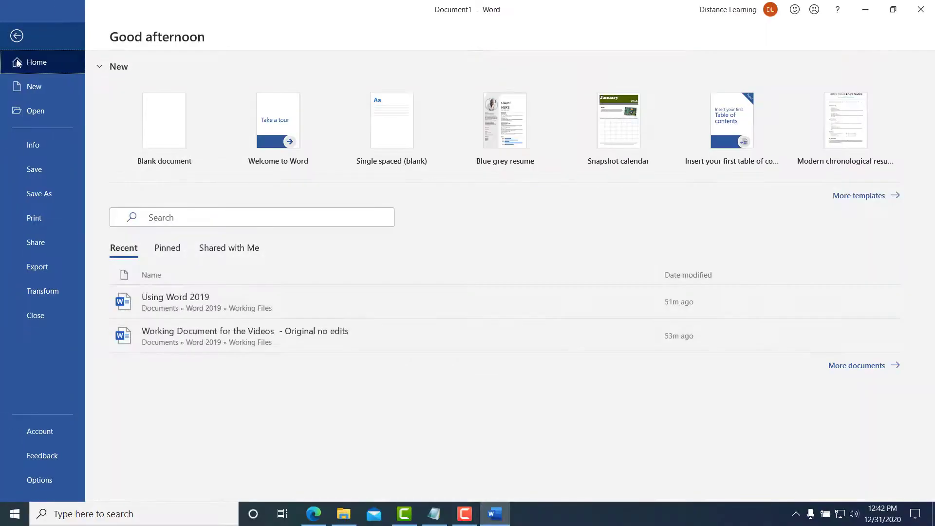
{"action": "left_click", "coordinate": [28, 171]}
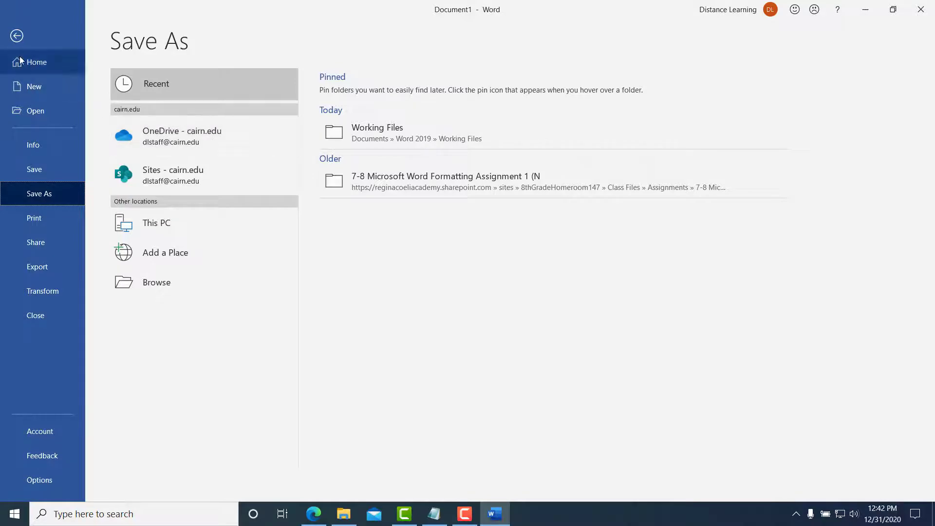
{"action": "left_click", "coordinate": [16, 37]}
{"action": "left_click", "coordinate": [84, 11]}
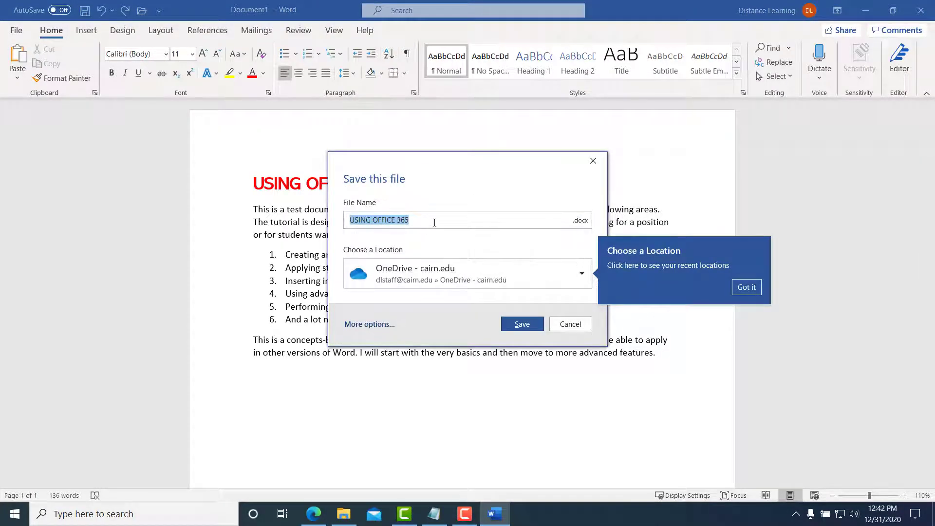
{"action": "left_click", "coordinate": [566, 327]}
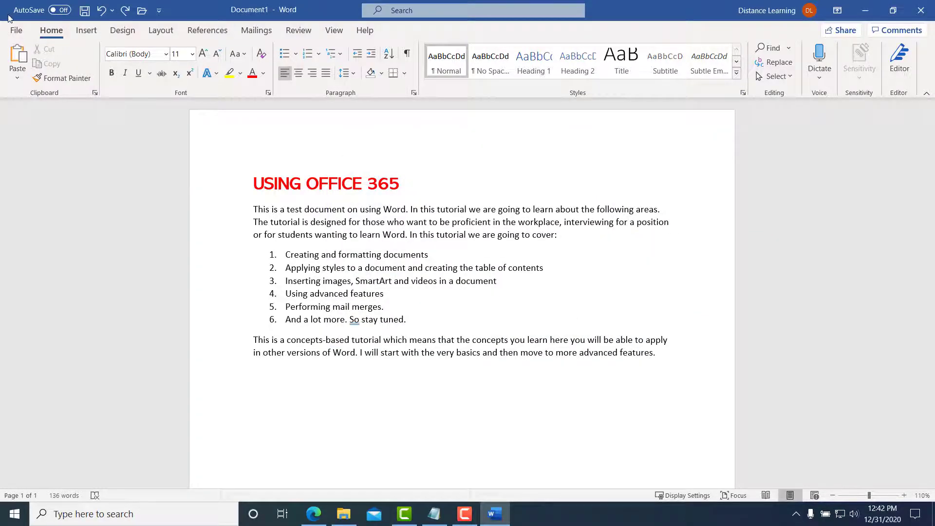
Step: Save the document as USING OFFICE 365 in the Documents folder on This PC
{"action": "left_click", "coordinate": [14, 30]}
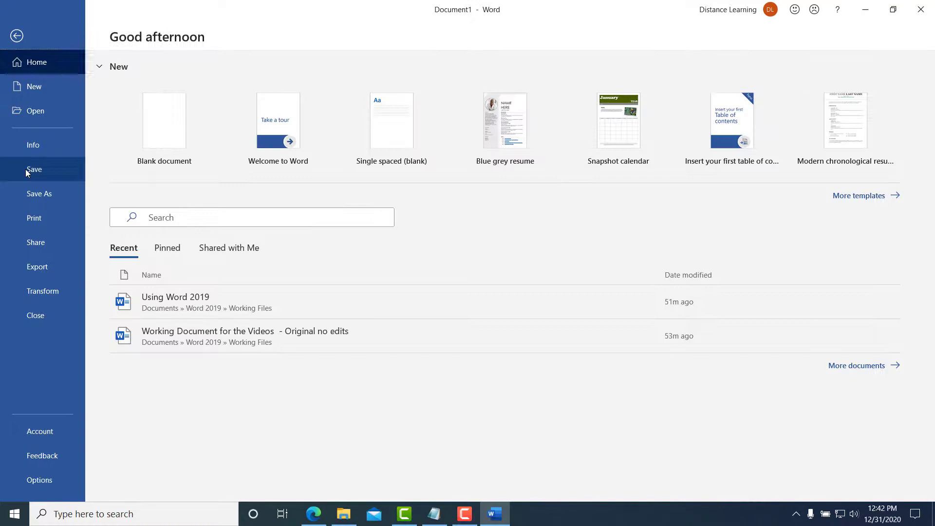
{"action": "left_click", "coordinate": [29, 170]}
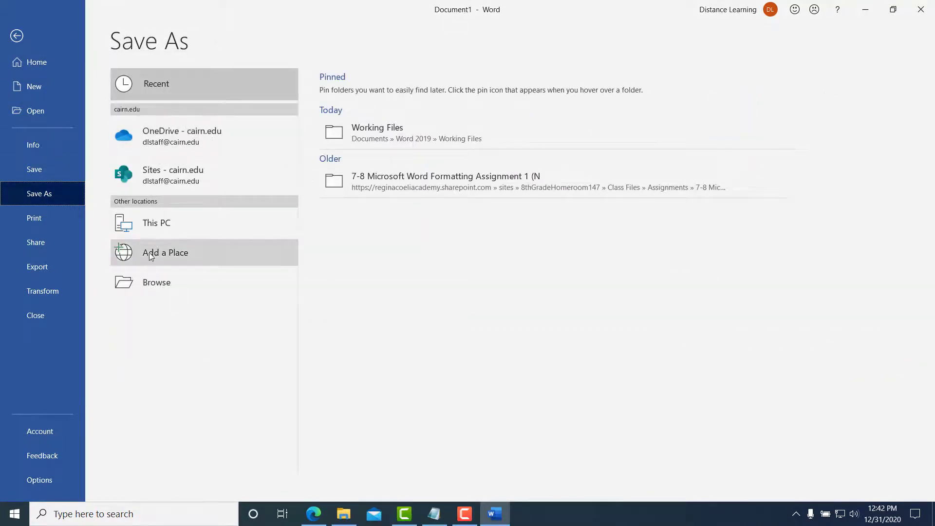
{"action": "left_click", "coordinate": [164, 226]}
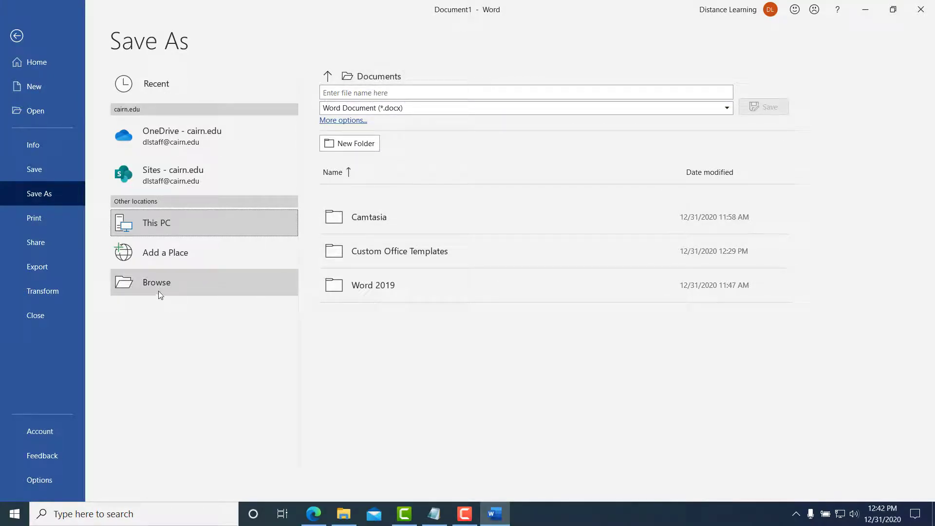
{"action": "left_click", "coordinate": [148, 284]}
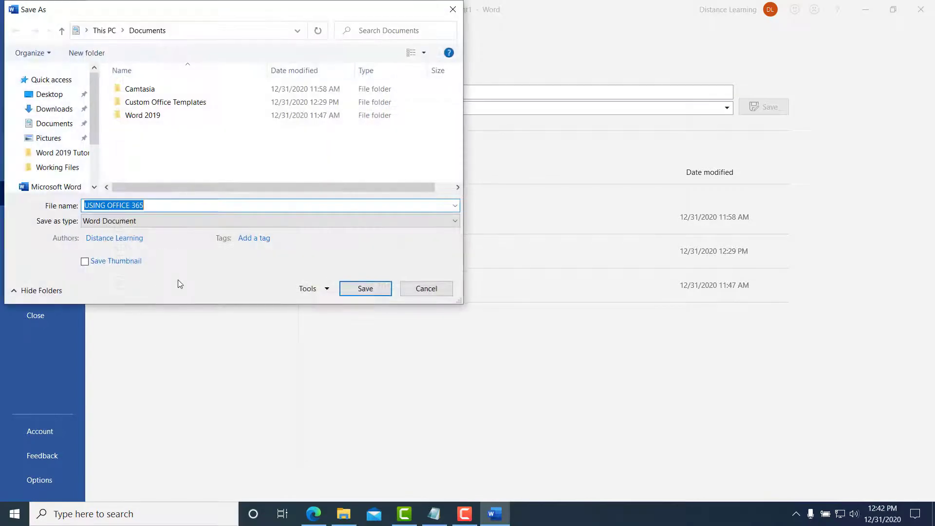
{"action": "left_click", "coordinate": [54, 124]}
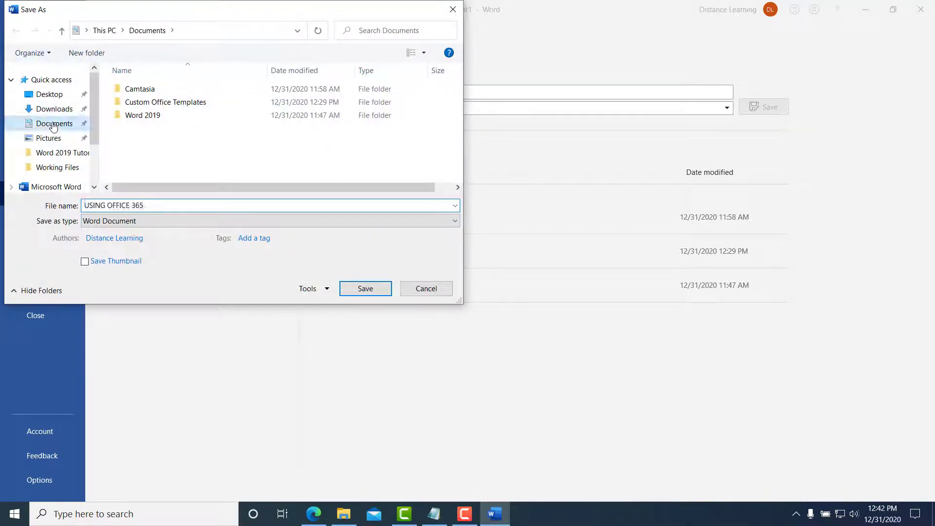
{"action": "left_click", "coordinate": [154, 206]}
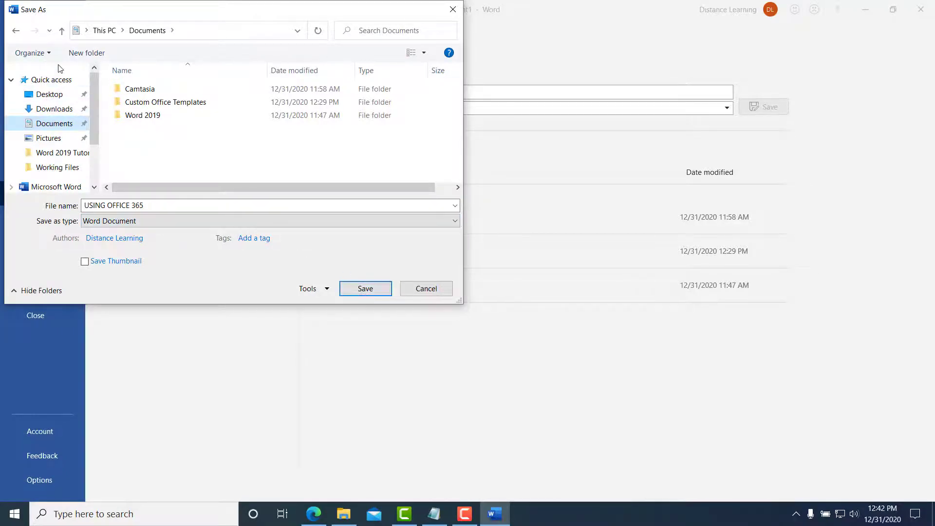
{"action": "left_click", "coordinate": [344, 289]}
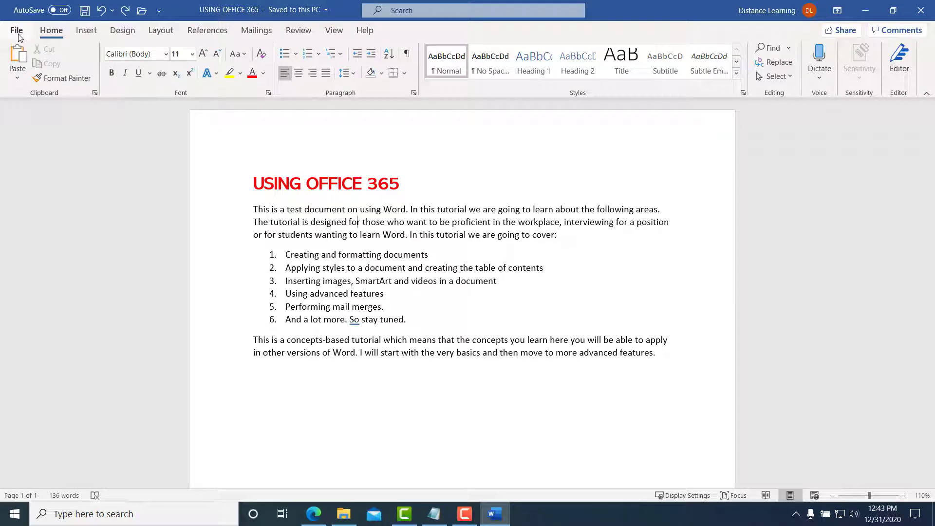
Step: Search online templates for 'brochure' and create a new document from Travel brochure
{"action": "left_click", "coordinate": [326, 213]}
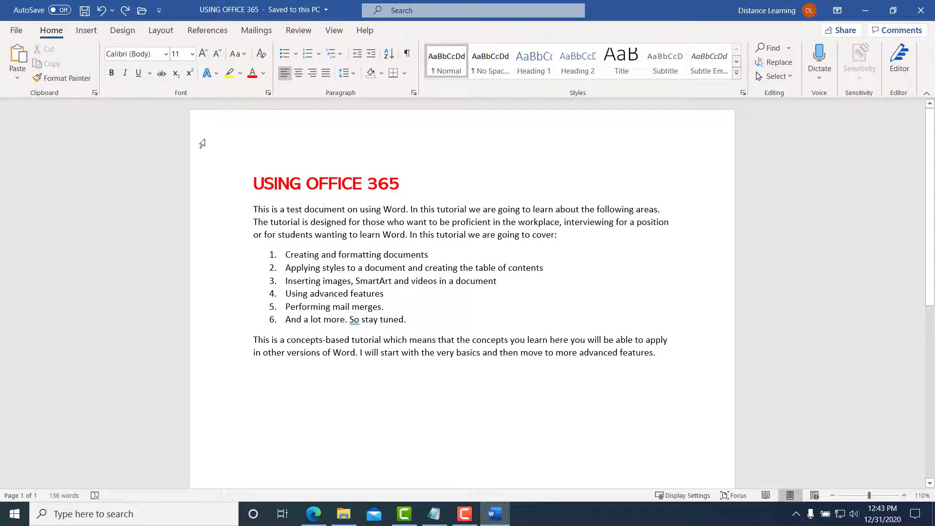
{"action": "left_click", "coordinate": [16, 31]}
{"action": "left_click", "coordinate": [39, 90]}
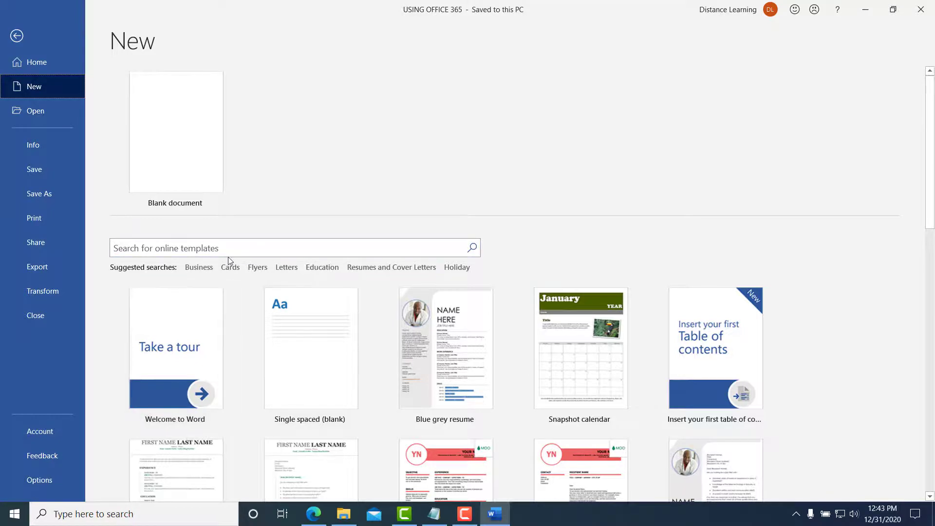
{"action": "left_click", "coordinate": [273, 250]}
{"action": "type", "text": "bro"}
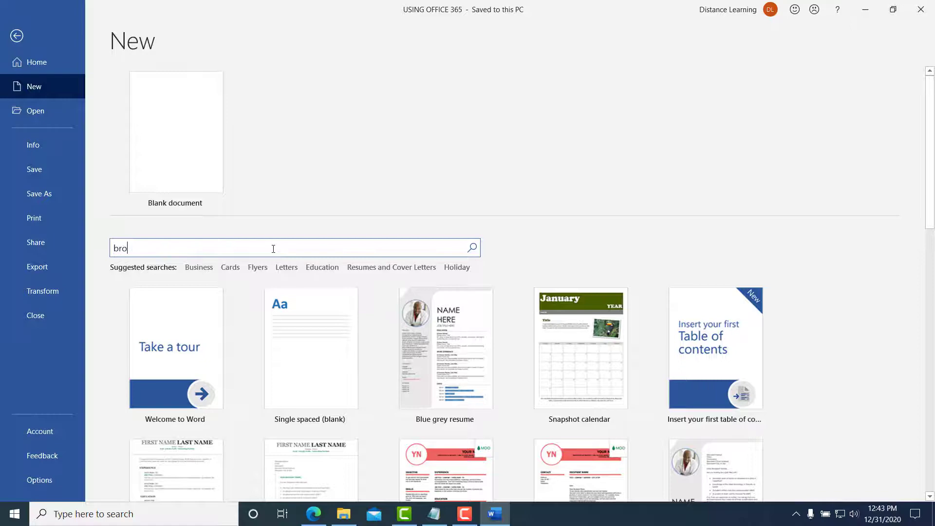
{"action": "type", "text": "chure"}
{"action": "scroll", "coordinate": [657, 449], "scroll_direction": "down", "scroll_amount": 6}
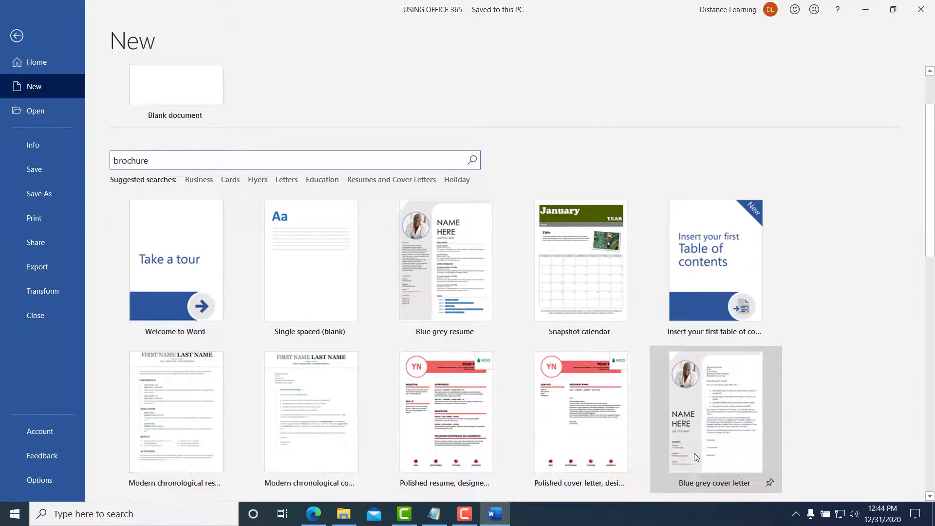
{"action": "scroll", "coordinate": [627, 442], "scroll_direction": "down", "scroll_amount": 6}
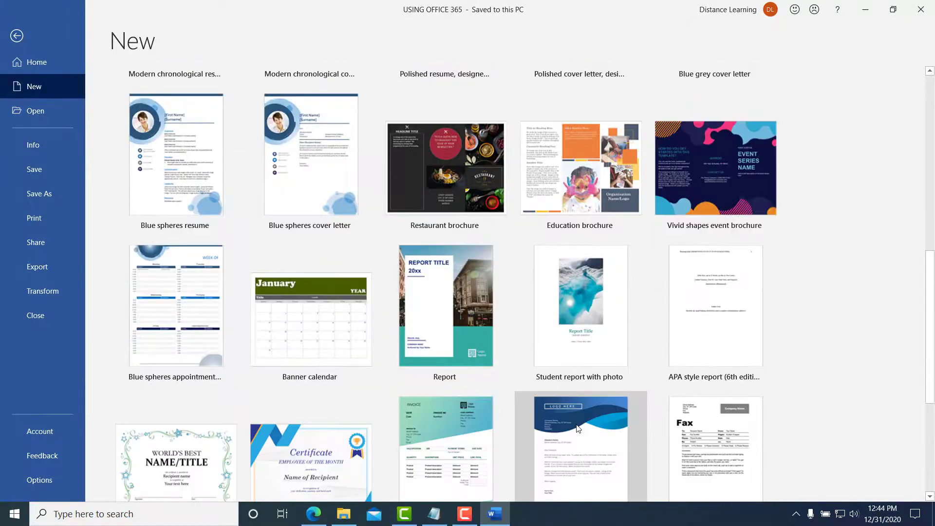
{"action": "scroll", "coordinate": [578, 427], "scroll_direction": "up", "scroll_amount": 12}
{"action": "key", "text": "Return"}
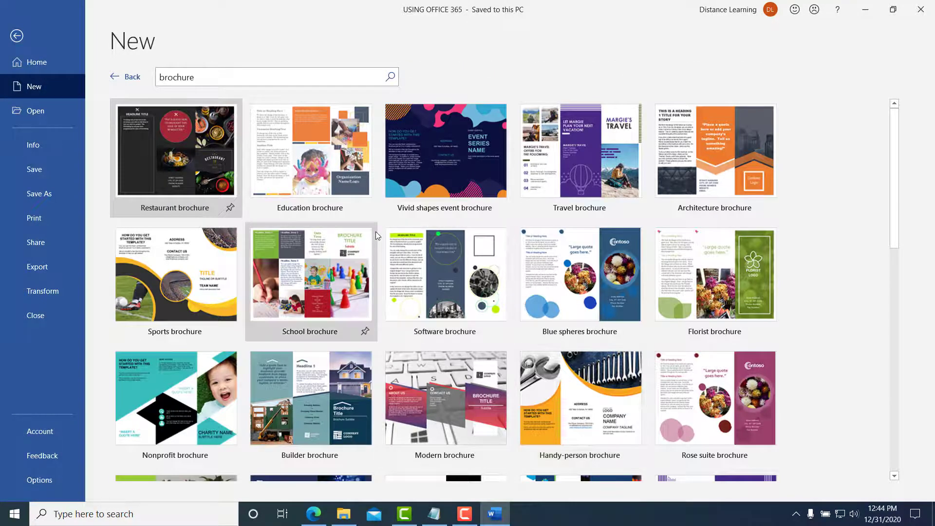
{"action": "left_click", "coordinate": [551, 180]}
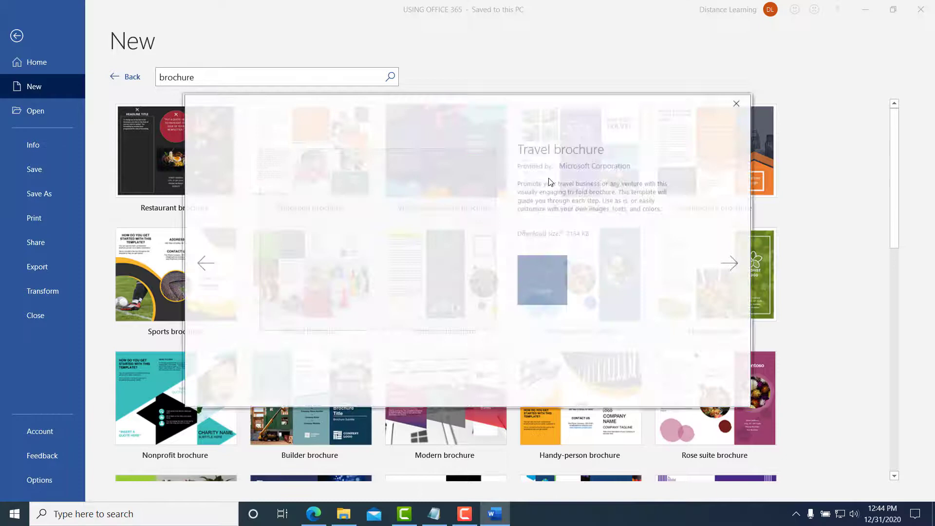
{"action": "left_click", "coordinate": [545, 290]}
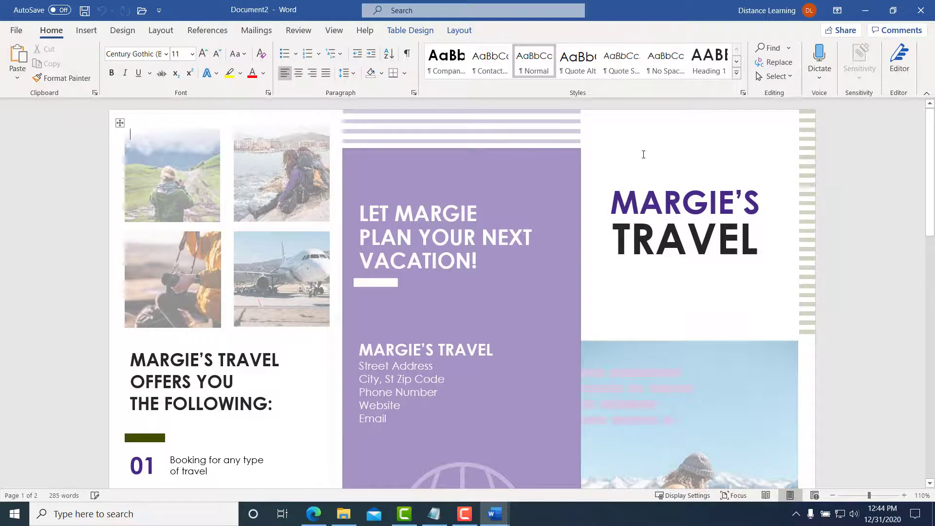
Step: Replace MARGIE'S in the brochure's cover title with Sali's
{"action": "double_click", "coordinate": [678, 206]}
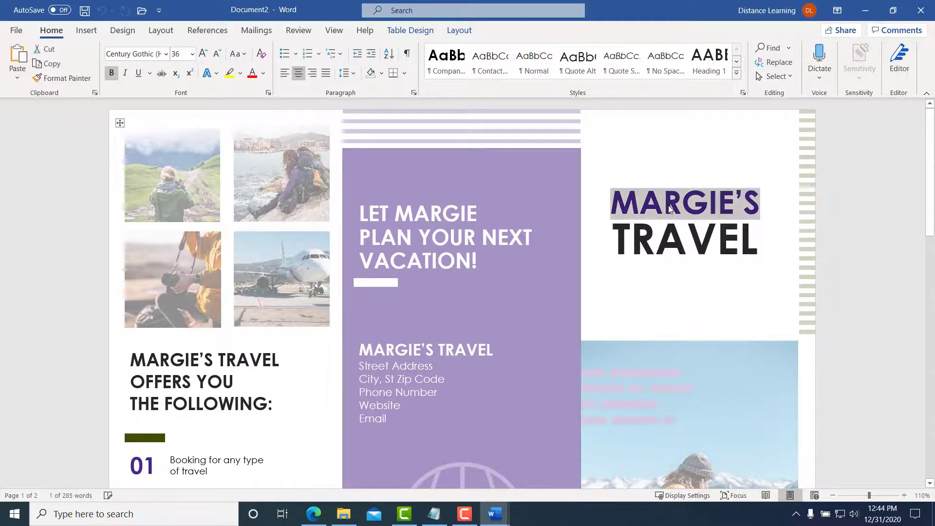
{"action": "type", "text": "Sali"}
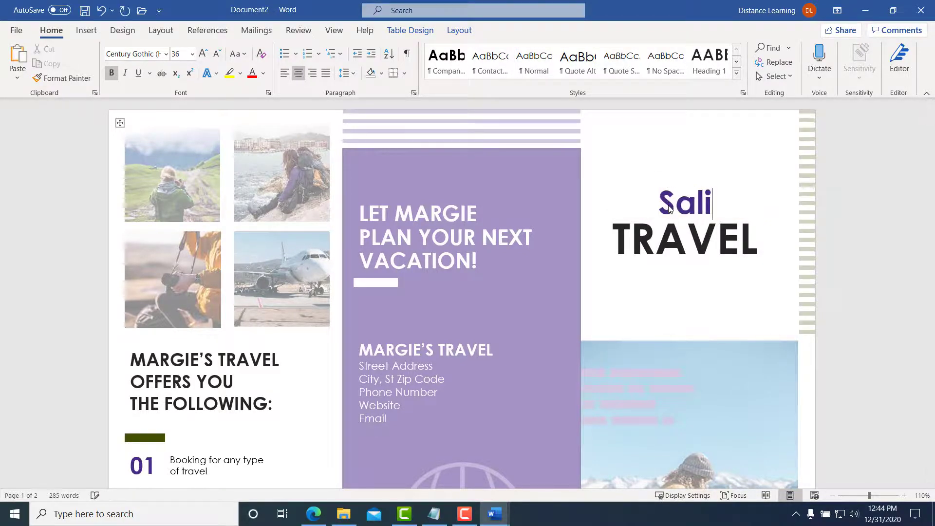
{"action": "type", "text": "'s"}
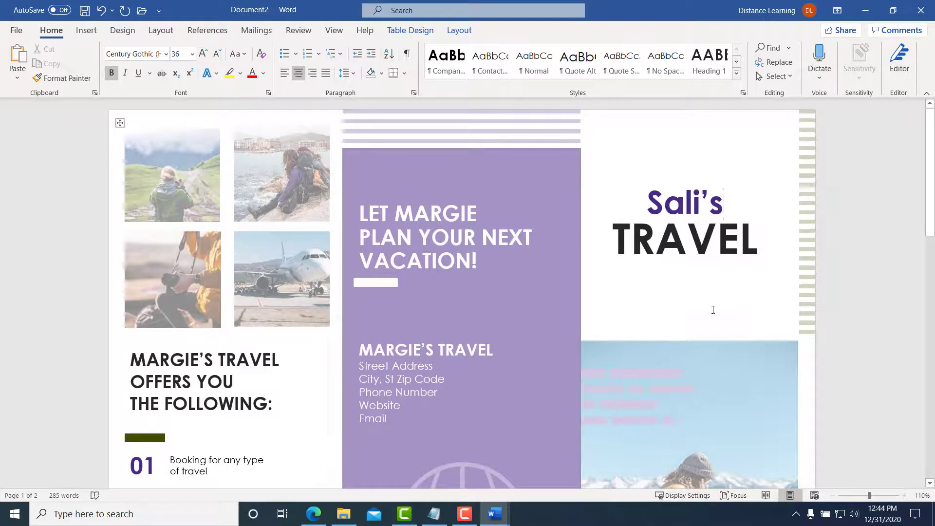
{"action": "scroll", "coordinate": [580, 322], "scroll_direction": "down", "scroll_amount": 3}
{"action": "scroll", "coordinate": [579, 324], "scroll_direction": "down", "scroll_amount": 4}
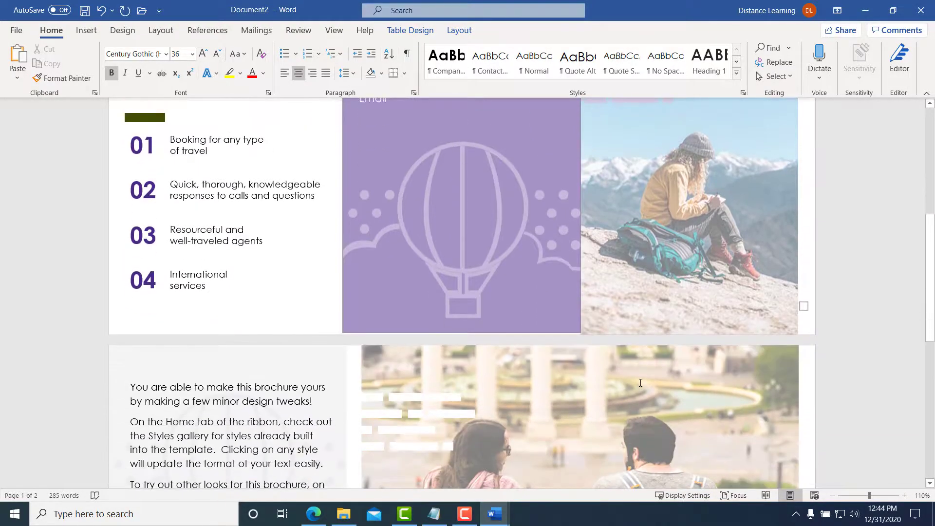
{"action": "scroll", "coordinate": [374, 323], "scroll_direction": "up", "scroll_amount": 2}
Step: Select the item 01, item 02 and instruction paragraphs in the brochure
{"action": "triple_click", "coordinate": [185, 239]}
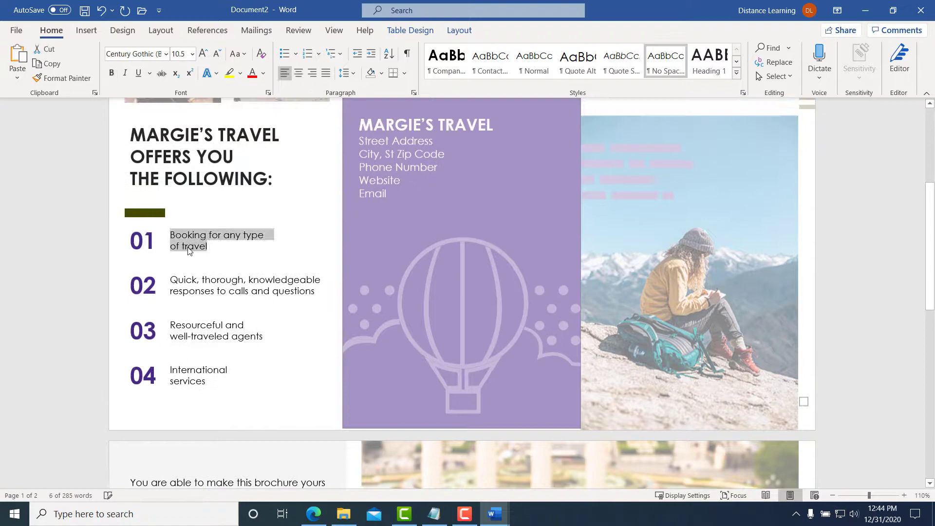
{"action": "triple_click", "coordinate": [190, 286]}
{"action": "scroll", "coordinate": [249, 351], "scroll_direction": "down", "scroll_amount": 2}
{"action": "scroll", "coordinate": [249, 351], "scroll_direction": "down", "scroll_amount": 2}
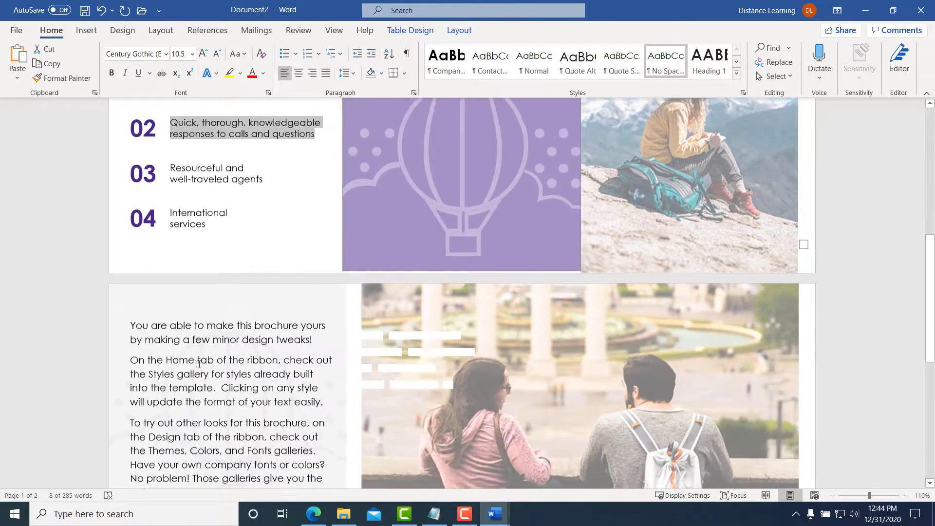
{"action": "triple_click", "coordinate": [197, 311]}
{"action": "scroll", "coordinate": [397, 328], "scroll_direction": "down", "scroll_amount": 7}
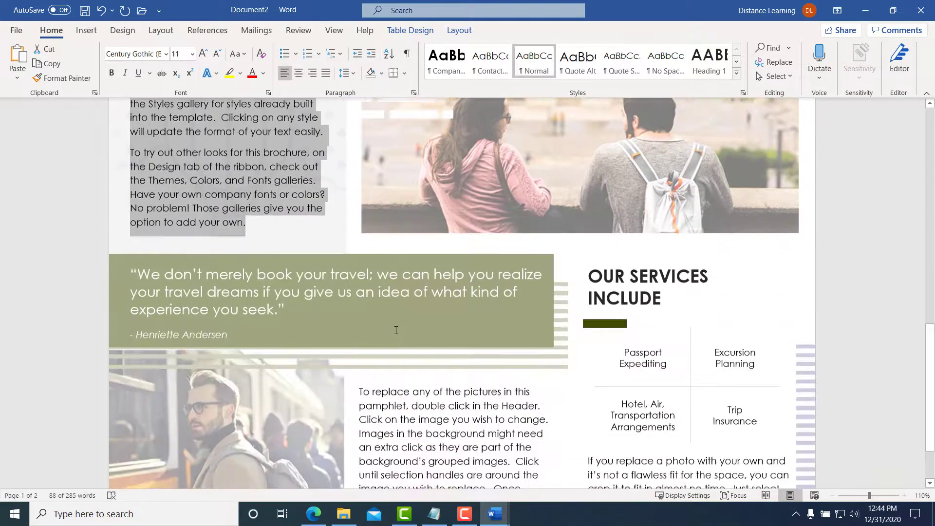